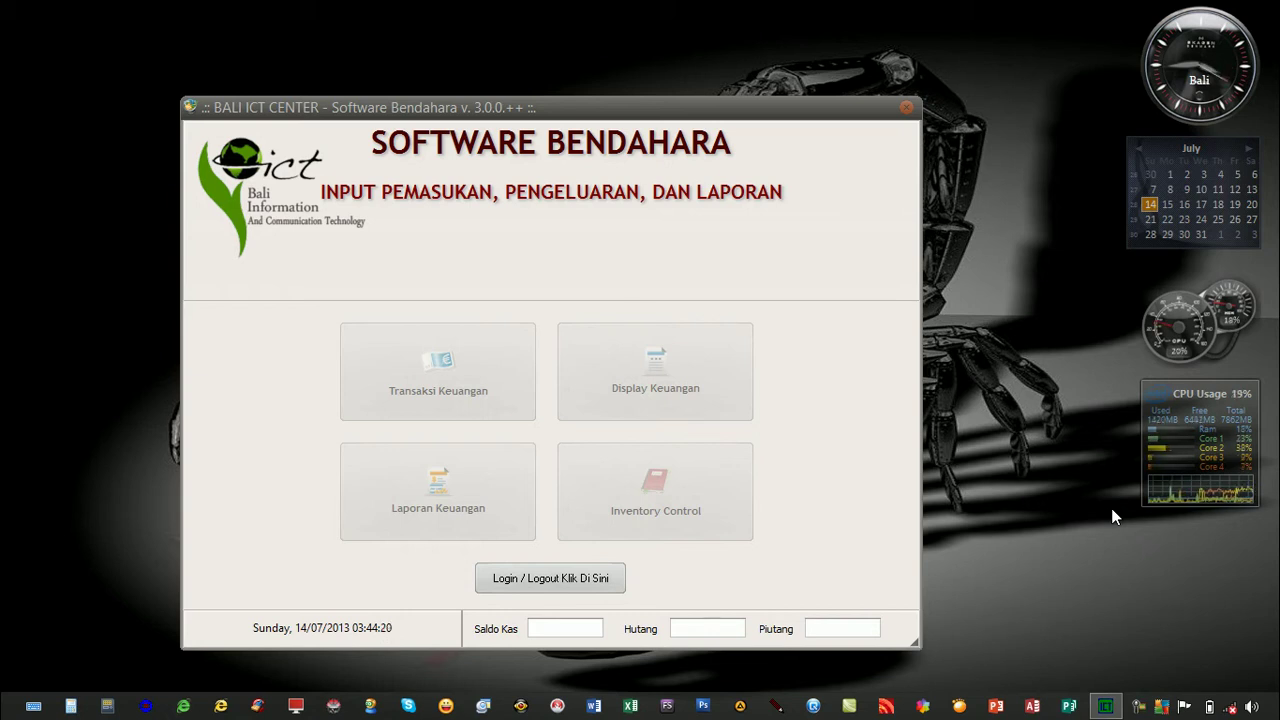
# Log in to Software Bendahara with the username and account password.
pyautogui.click(548, 580)
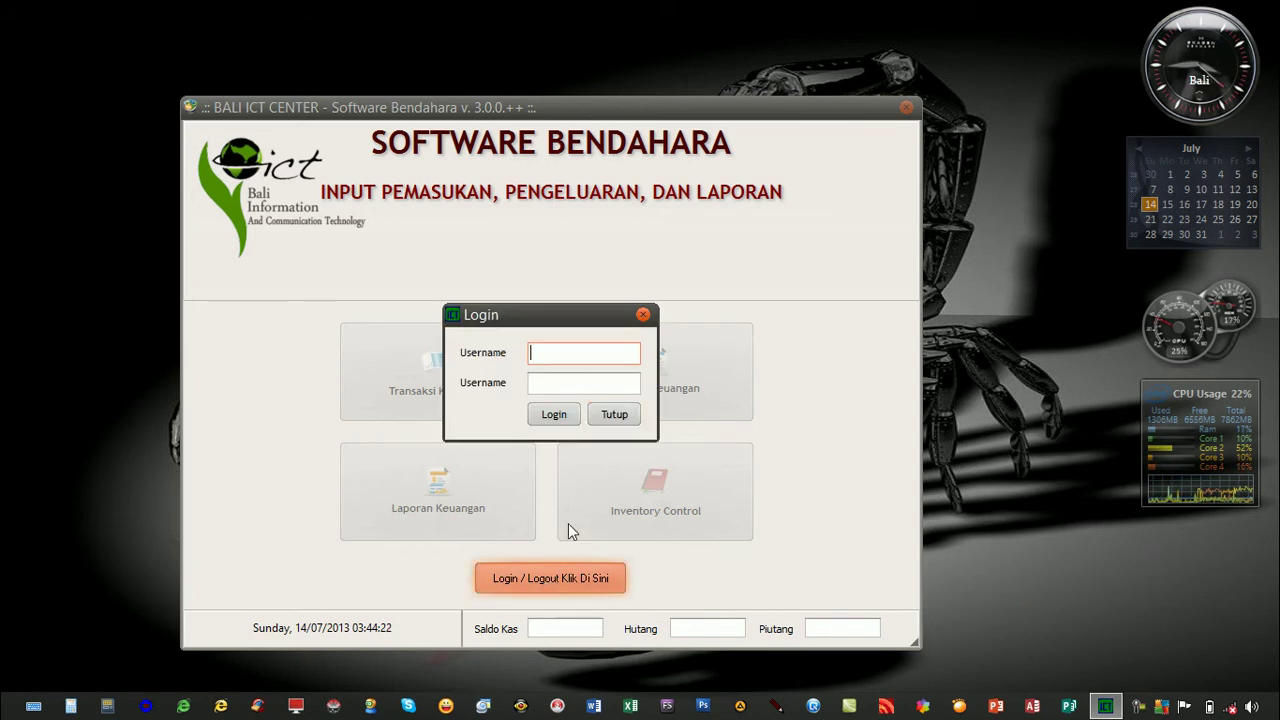
pyautogui.write('admin')
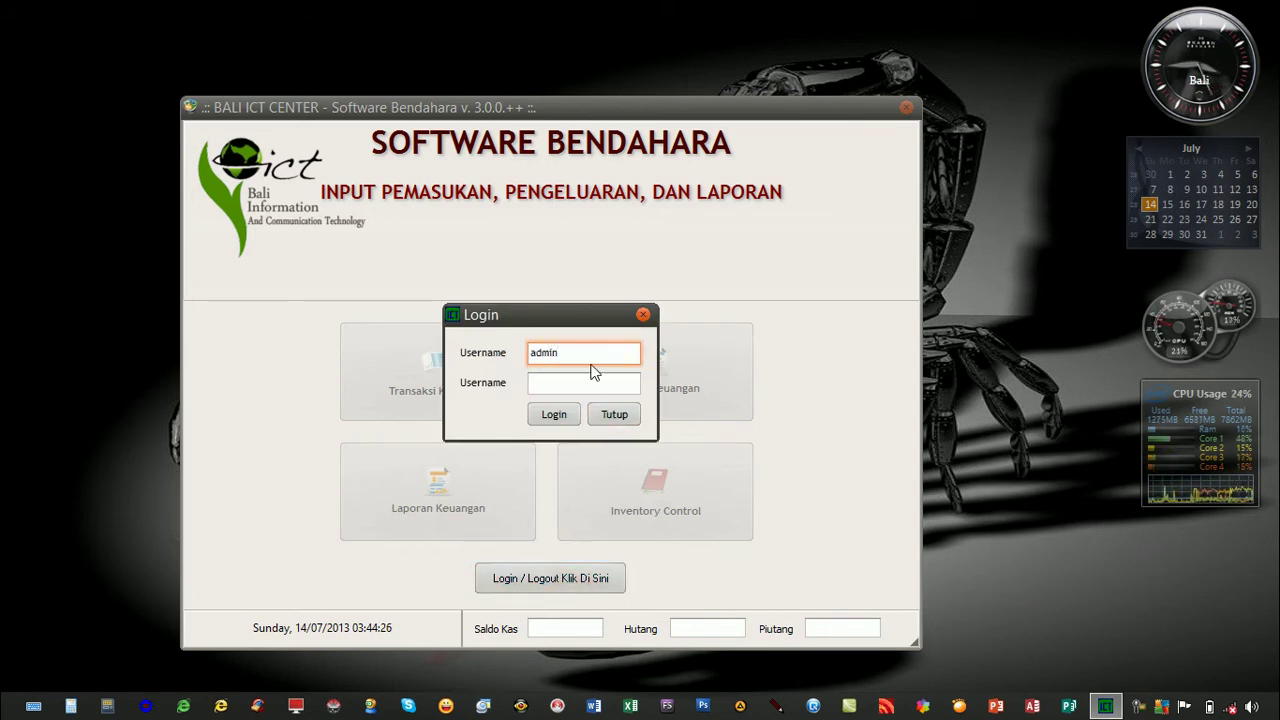
pyautogui.press('Tab')
pyautogui.write('*****')
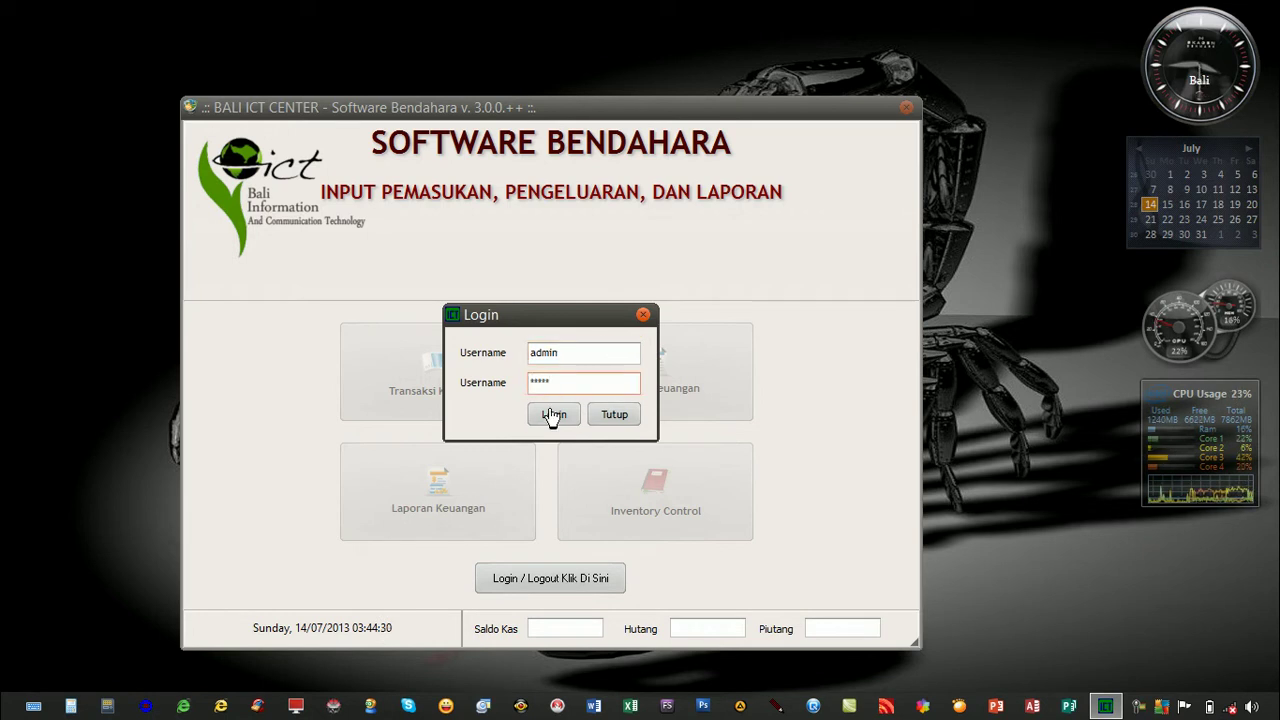
pyautogui.click(541, 419)
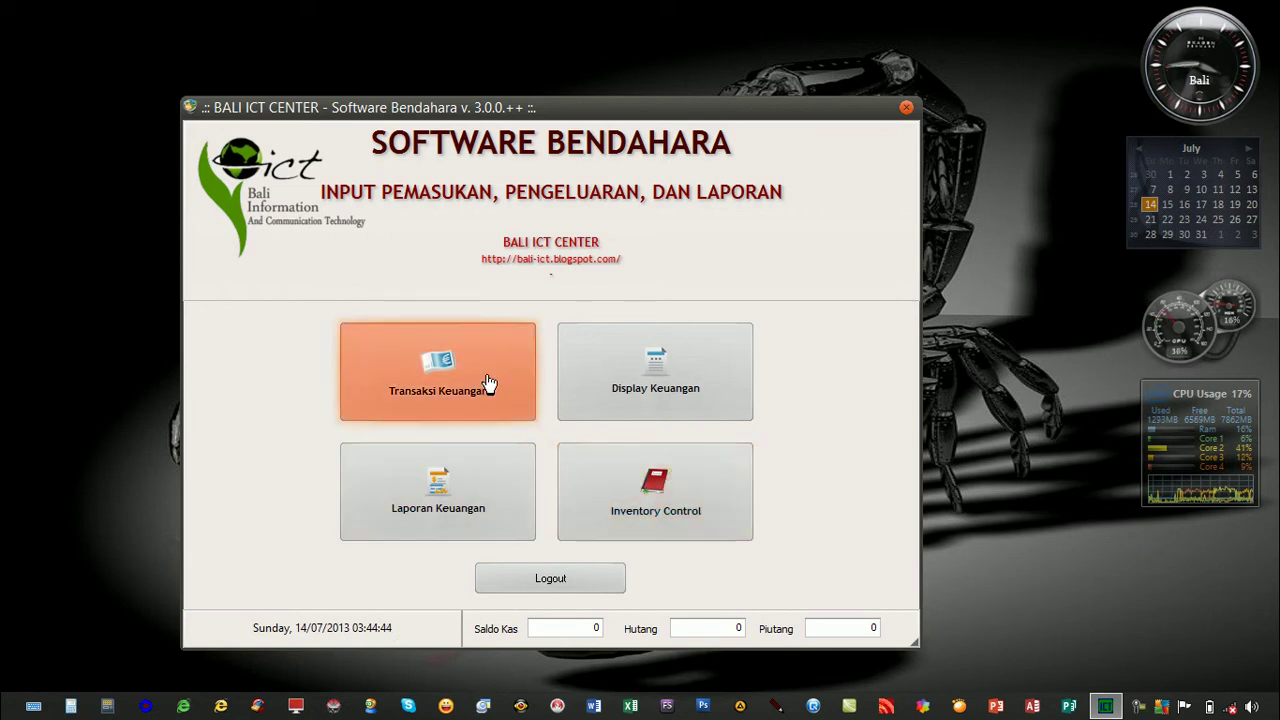
# Start a Pemasukan transaction at 03:44 on 14/07/2013 with a total of 50000.
pyautogui.click(440, 395)
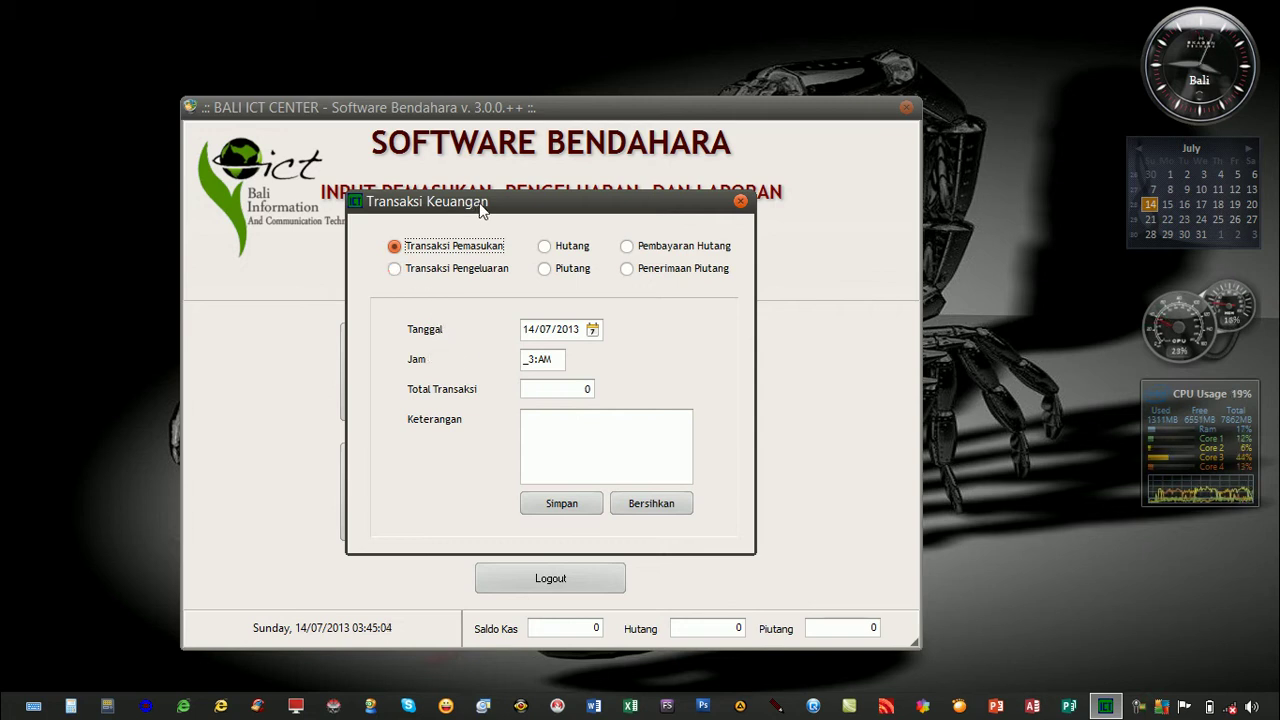
pyautogui.click(532, 354)
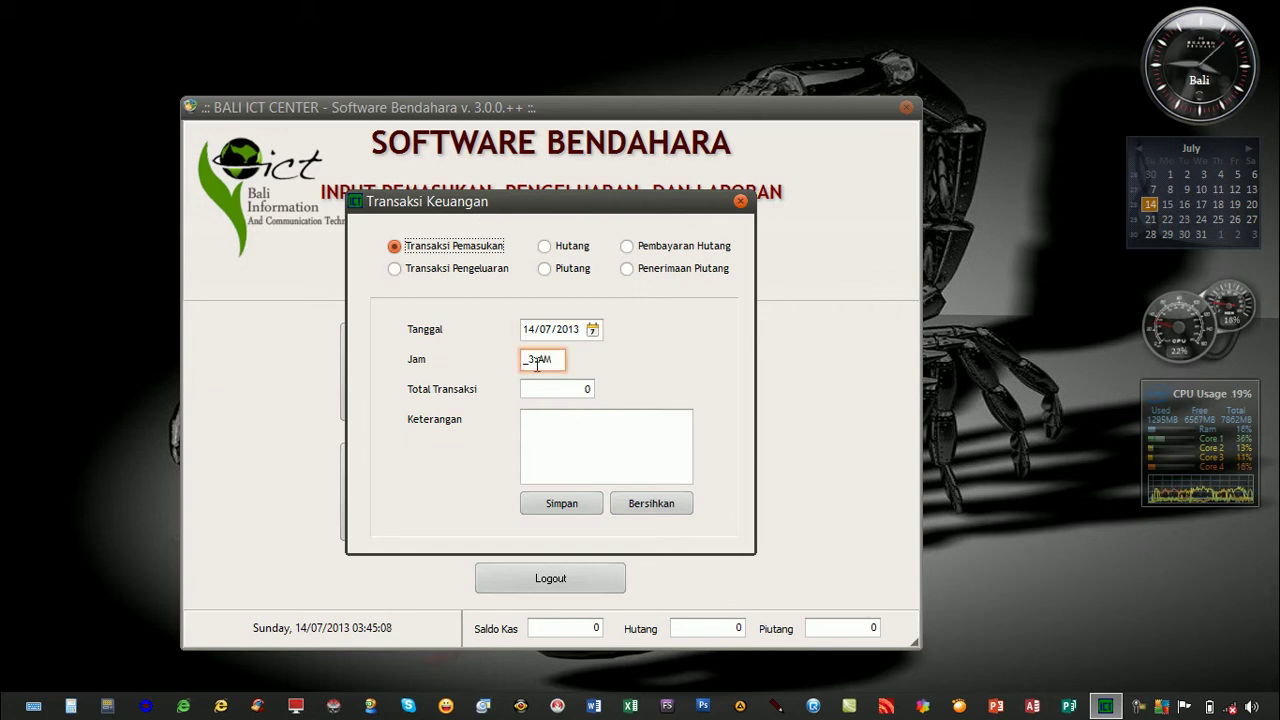
pyautogui.click(530, 359)
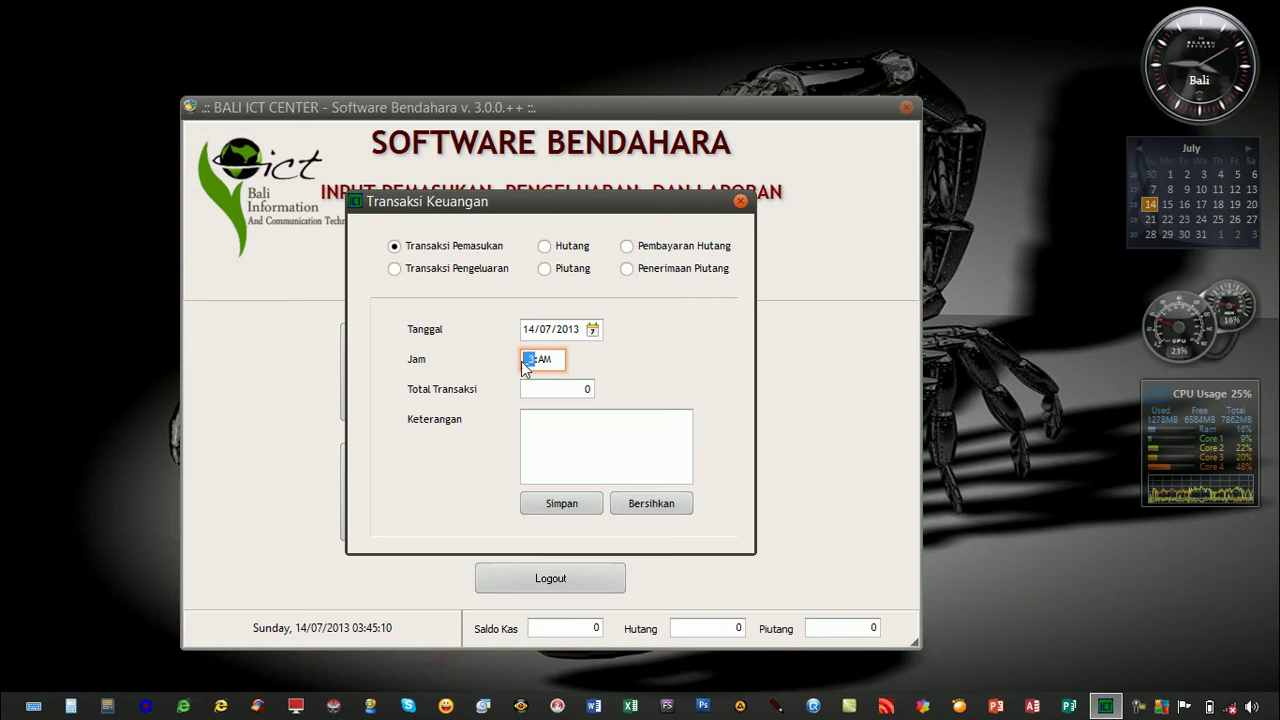
pyautogui.press('Right')
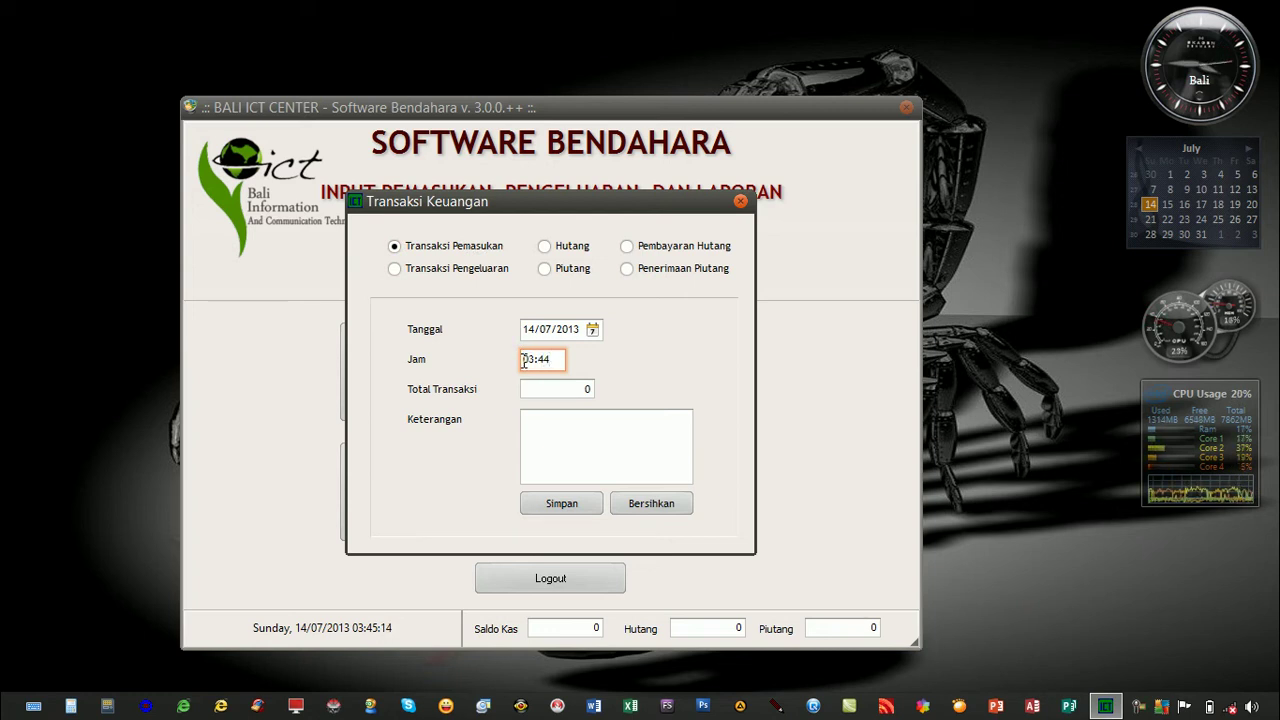
pyautogui.click(558, 388)
pyautogui.doubleClick(558, 388)
pyautogui.click(402, 250)
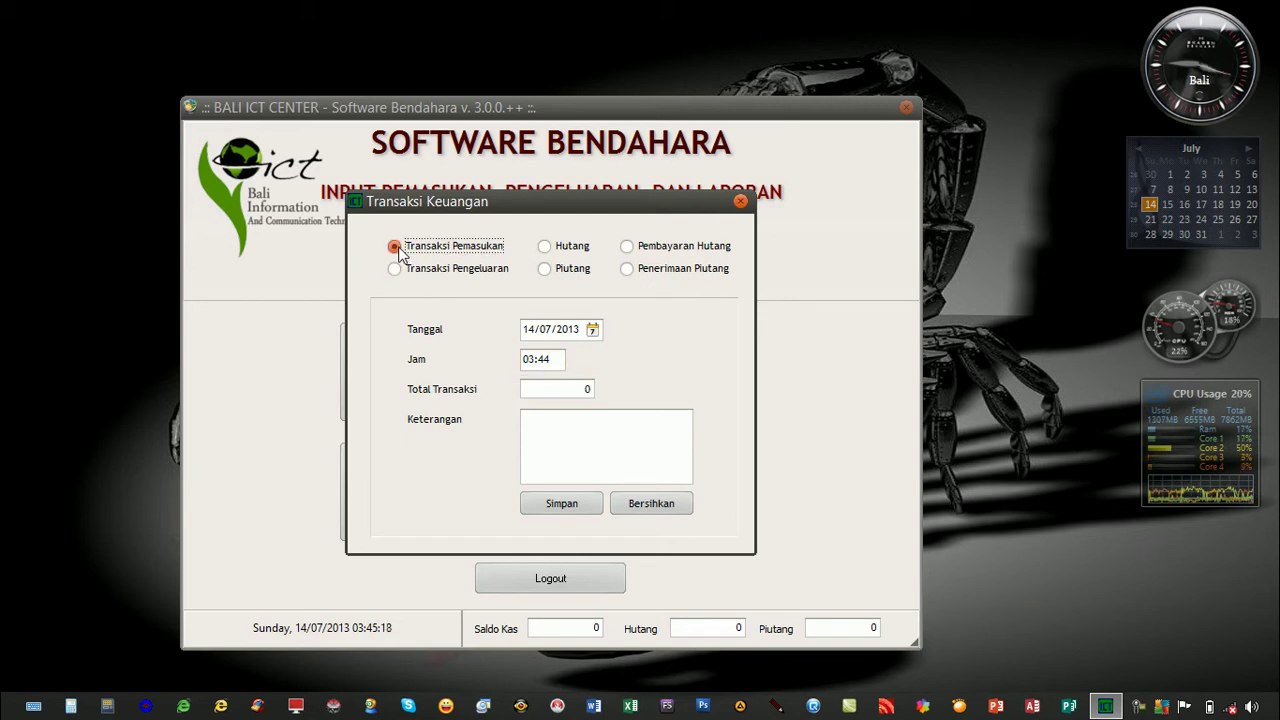
pyautogui.click(580, 389)
pyautogui.moveTo(575, 388); pyautogui.dragTo(503, 394)
pyautogui.write('50000')
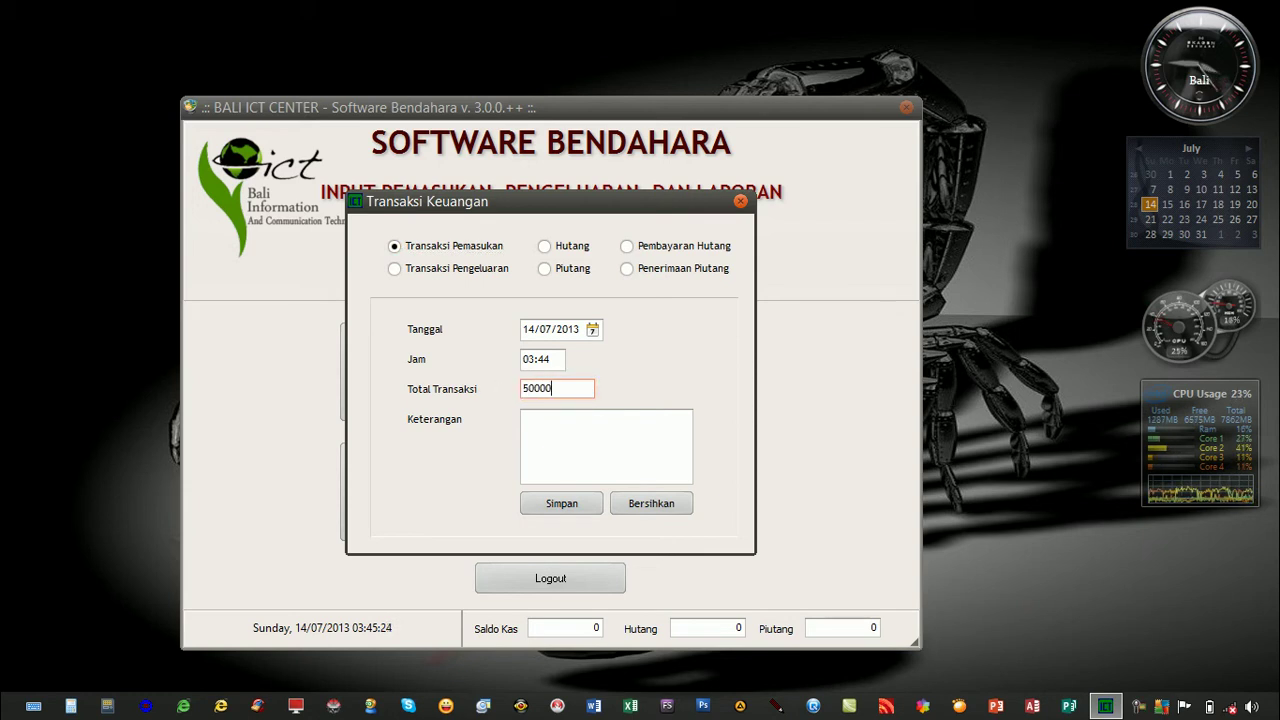
# Describe the income as 'Penjualan Mouse' and save it.
pyautogui.click(563, 415)
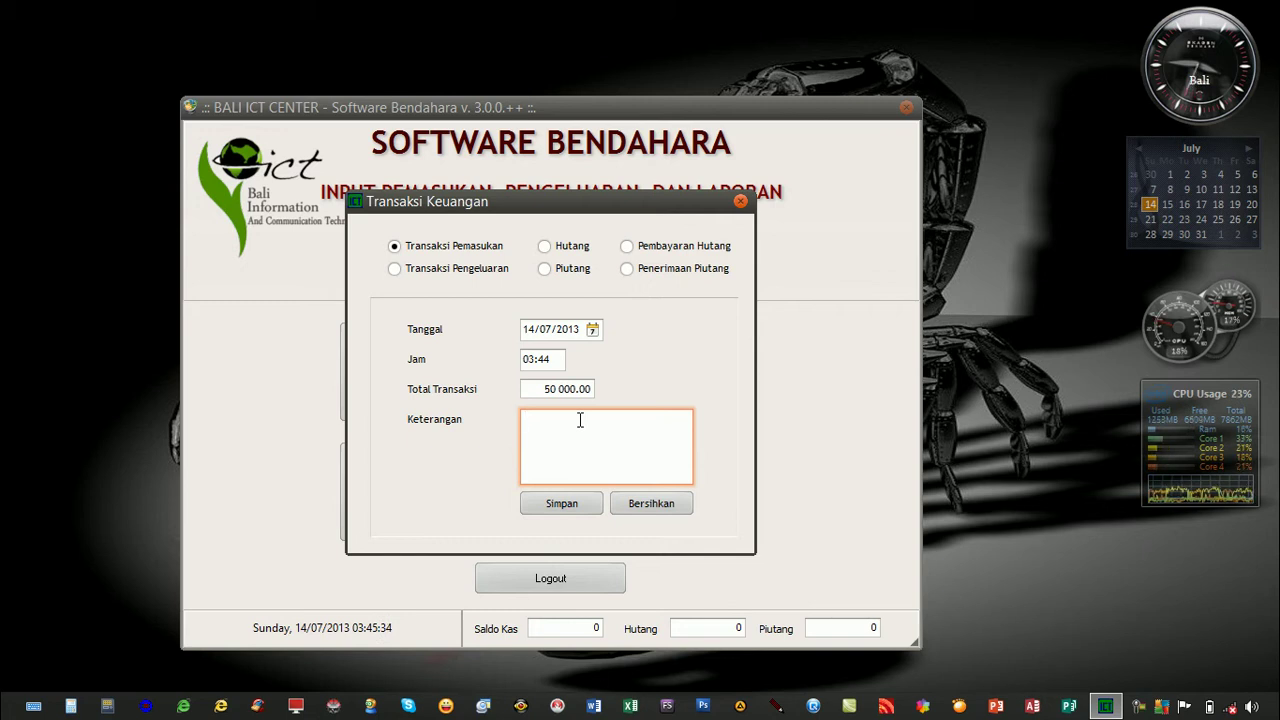
pyautogui.write('P')
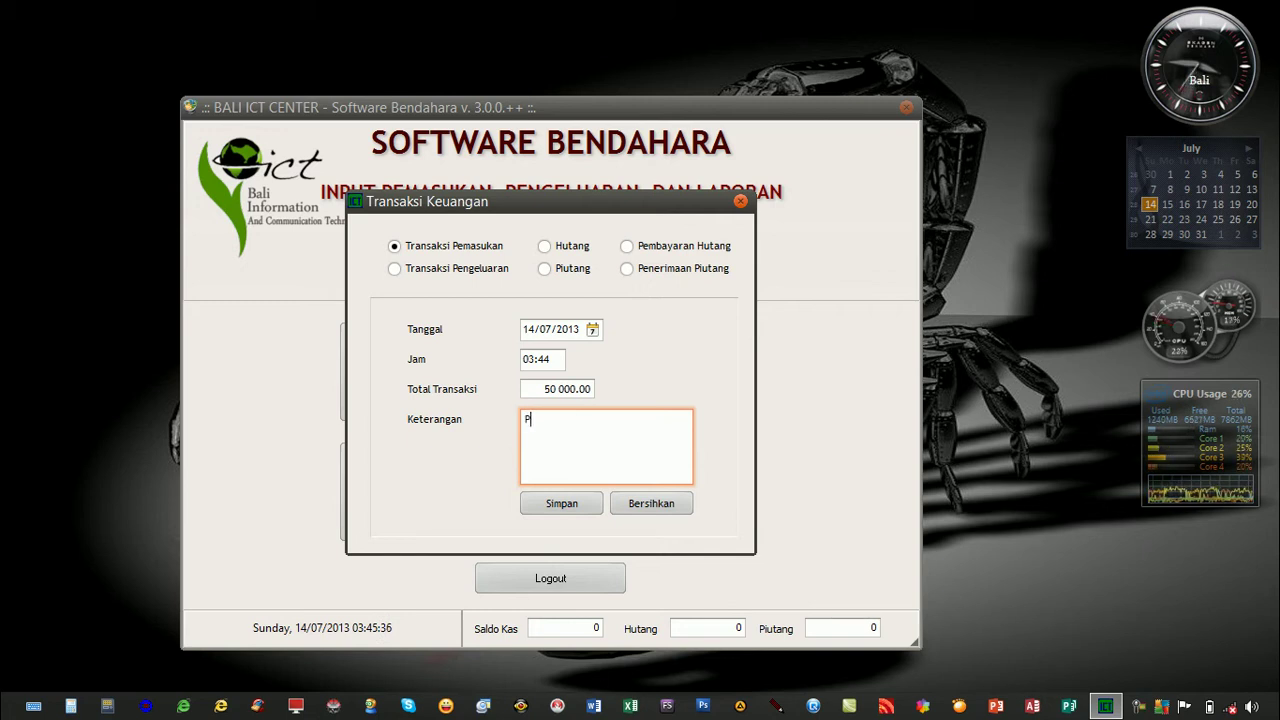
pyautogui.write('enjualan ')
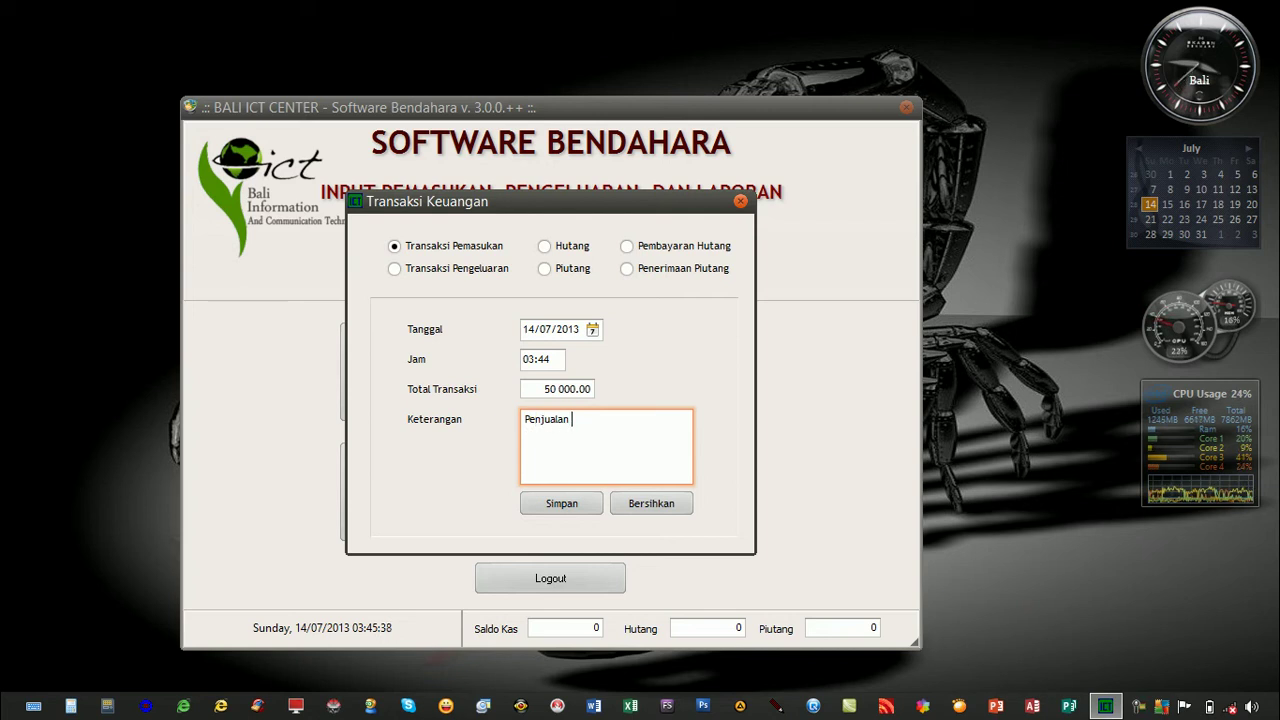
pyautogui.write('Mouse')
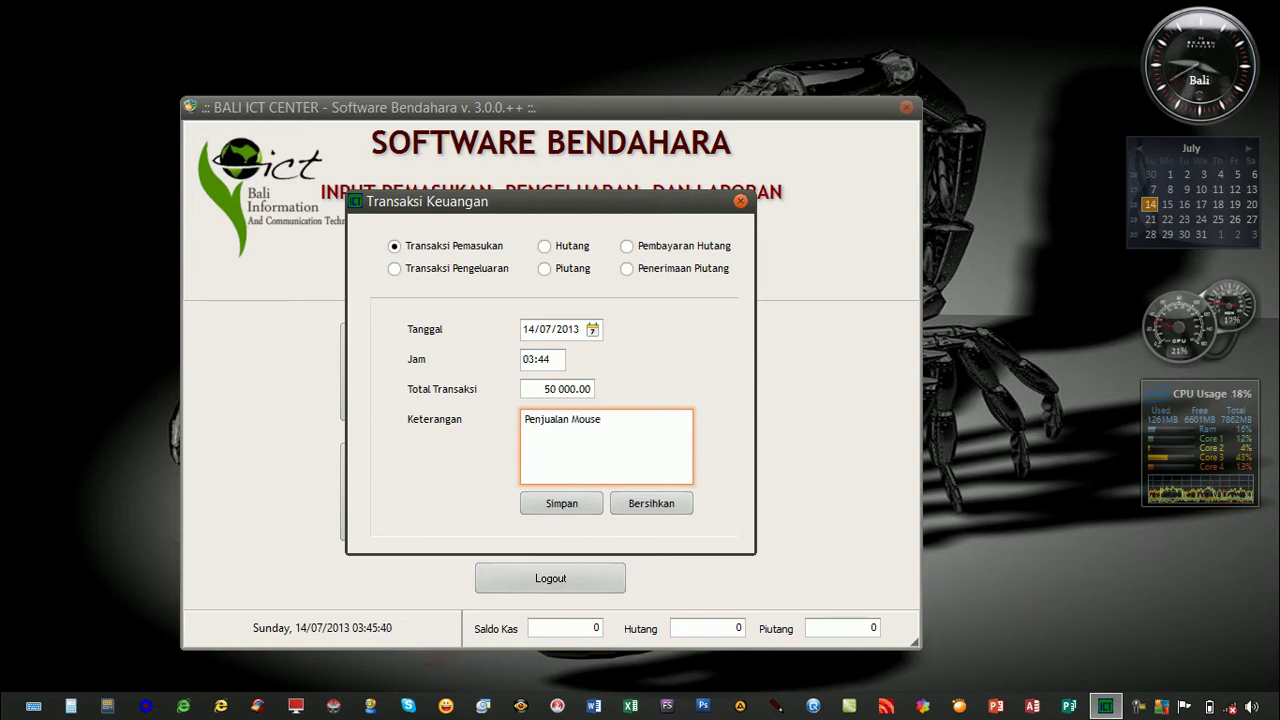
pyautogui.click(561, 504)
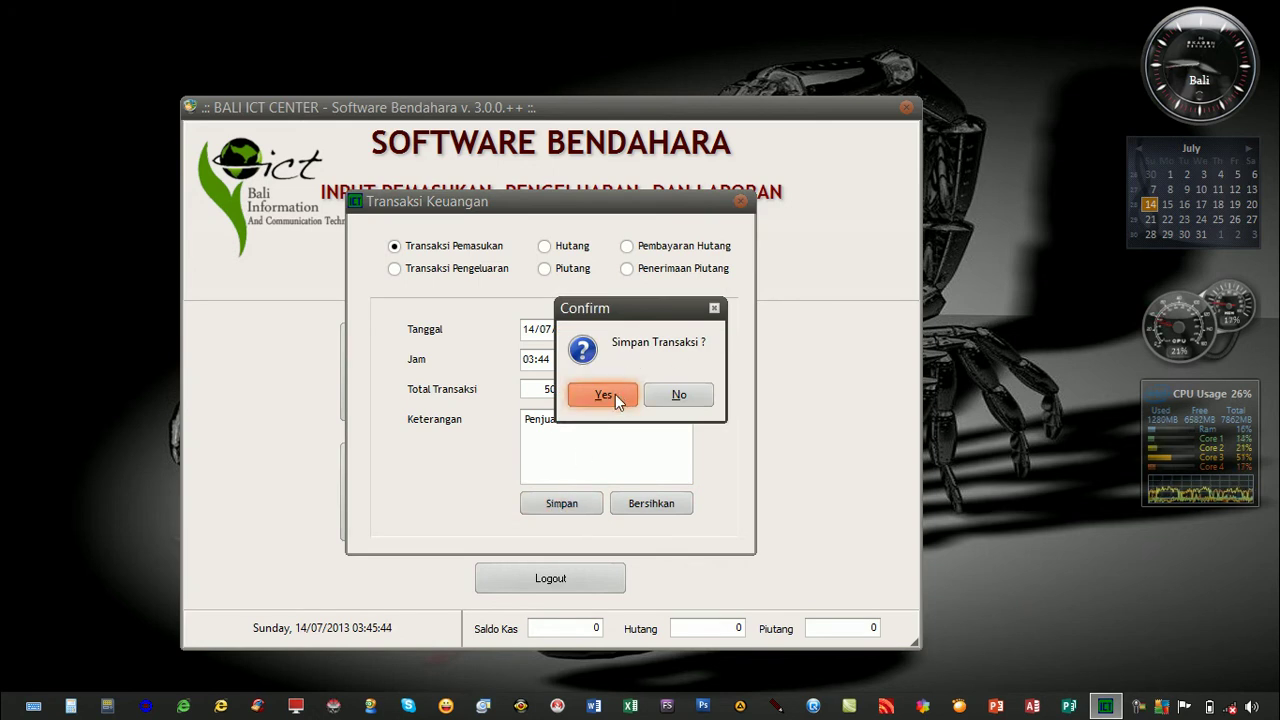
pyautogui.click(614, 394)
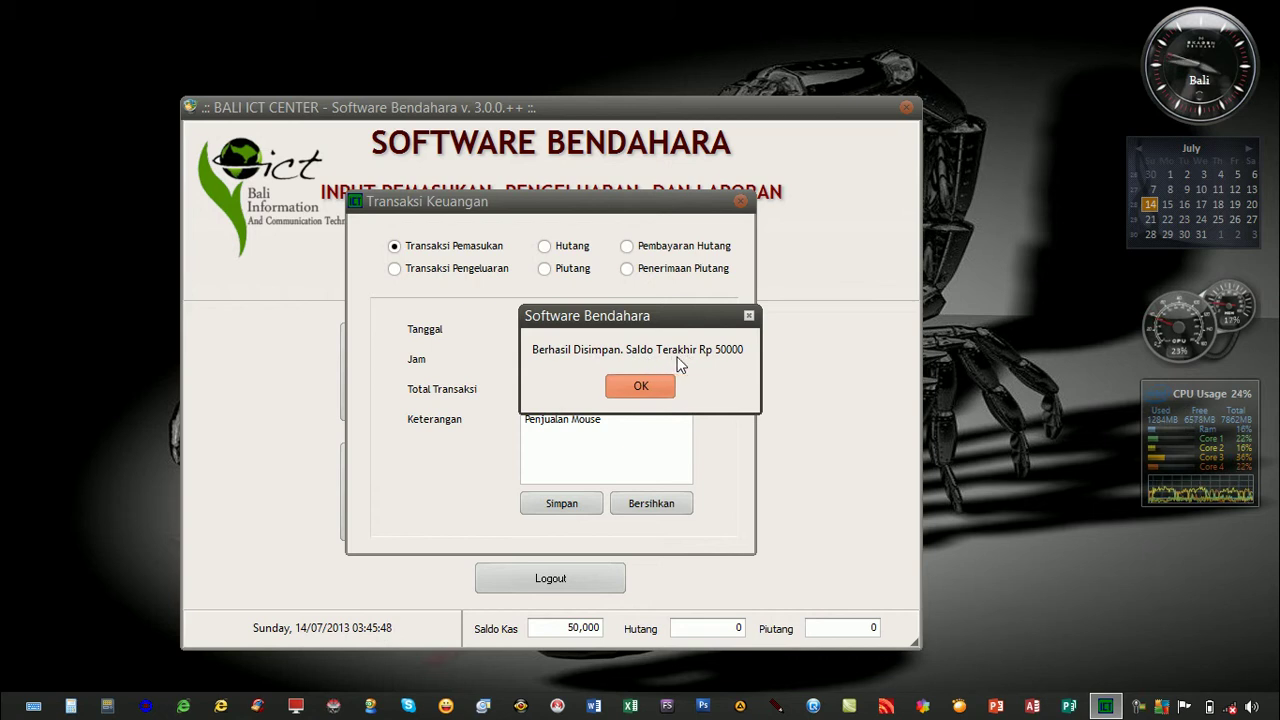
# Save a 25000 income at 05:00 described 'Jasa Service Printer'.
pyautogui.click(641, 386)
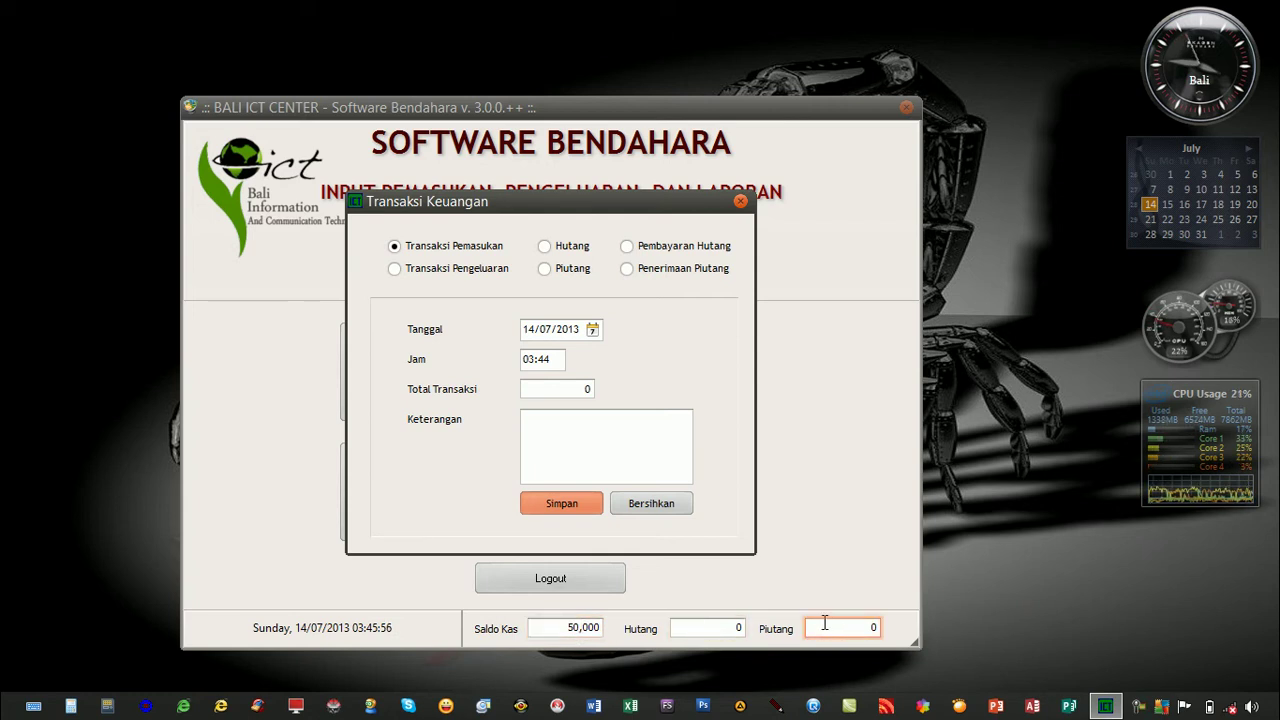
pyautogui.click(520, 360)
pyautogui.write('05:')
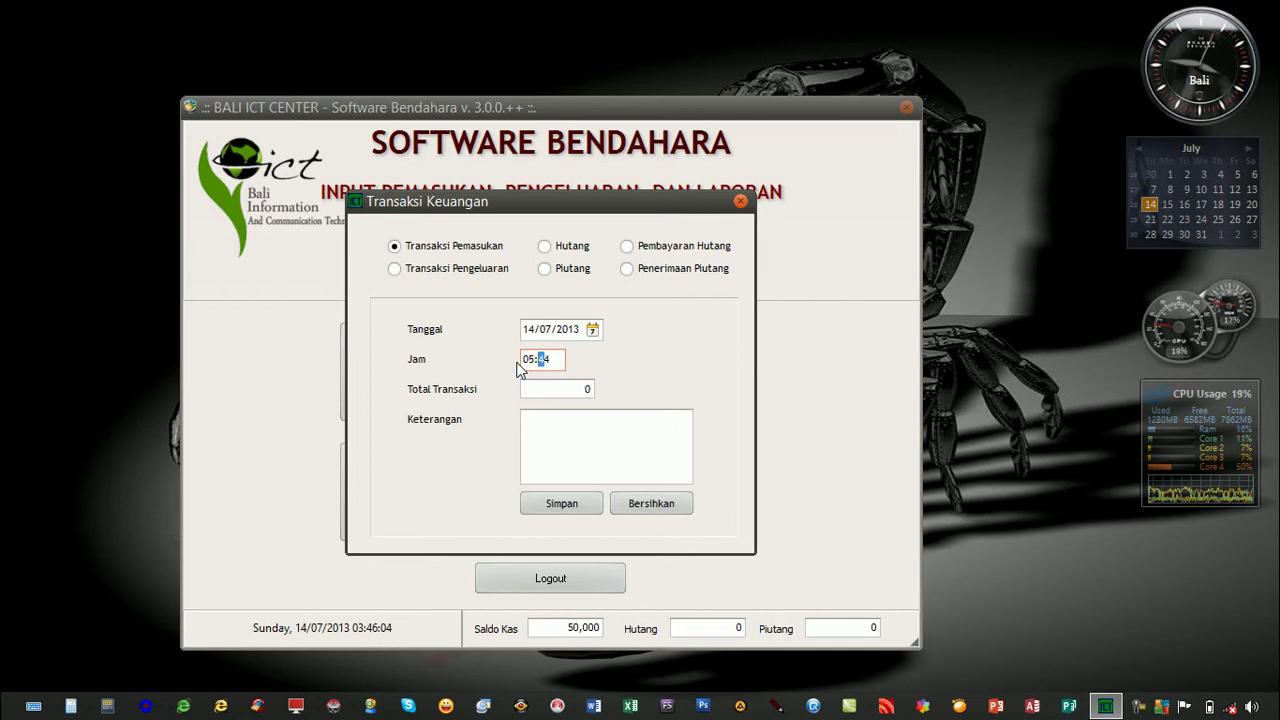
pyautogui.write('00')
pyautogui.click(583, 385)
pyautogui.moveTo(550, 389); pyautogui.dragTo(512, 391)
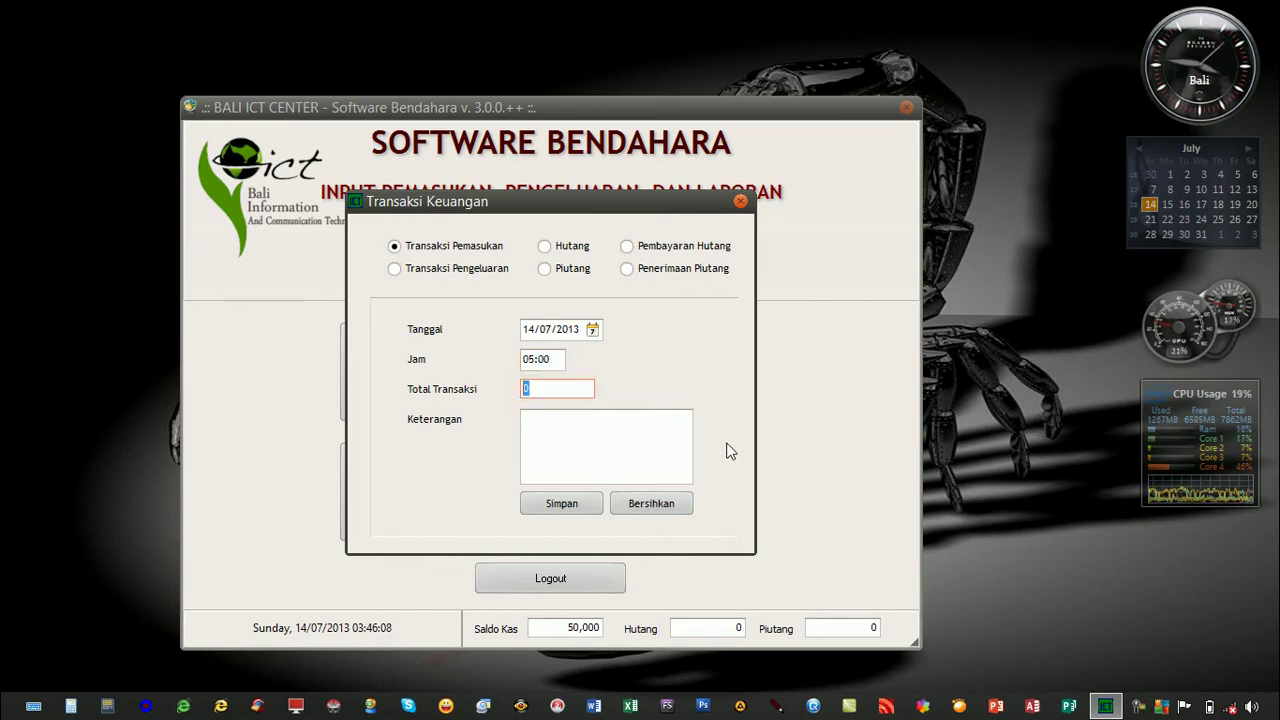
pyautogui.write('25000')
pyautogui.click(674, 446)
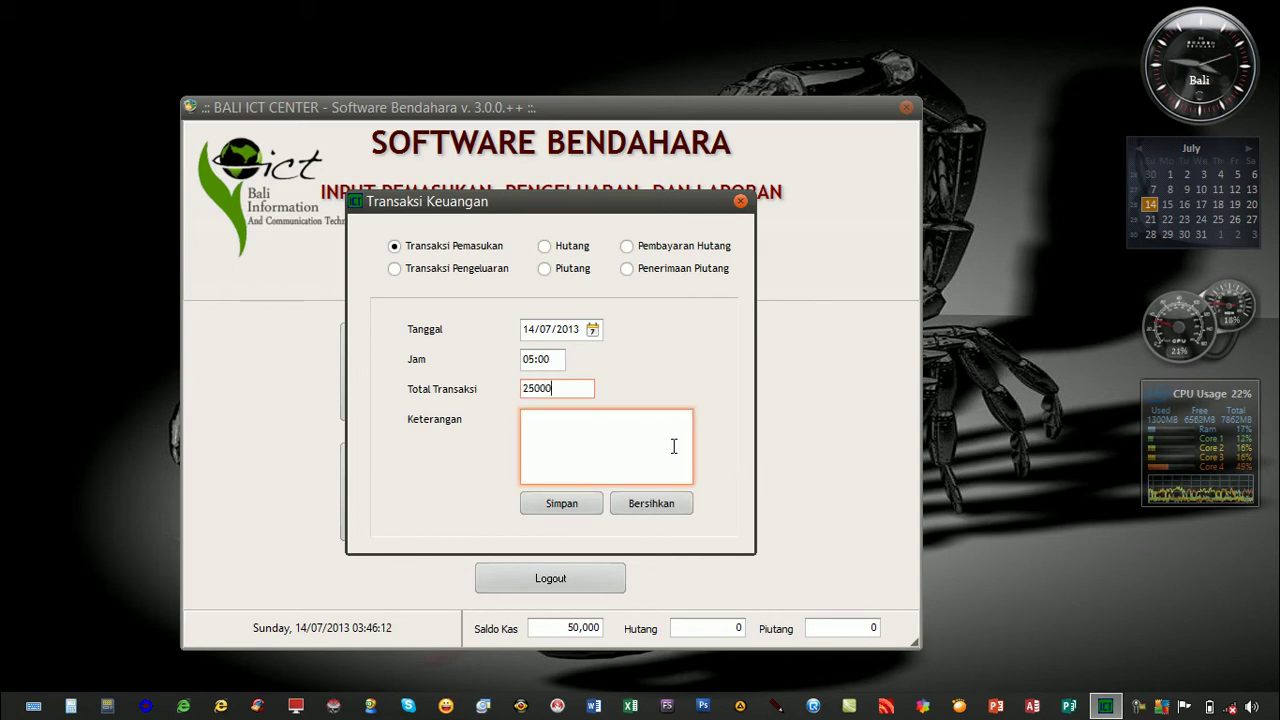
pyautogui.write('Jasa Ser')
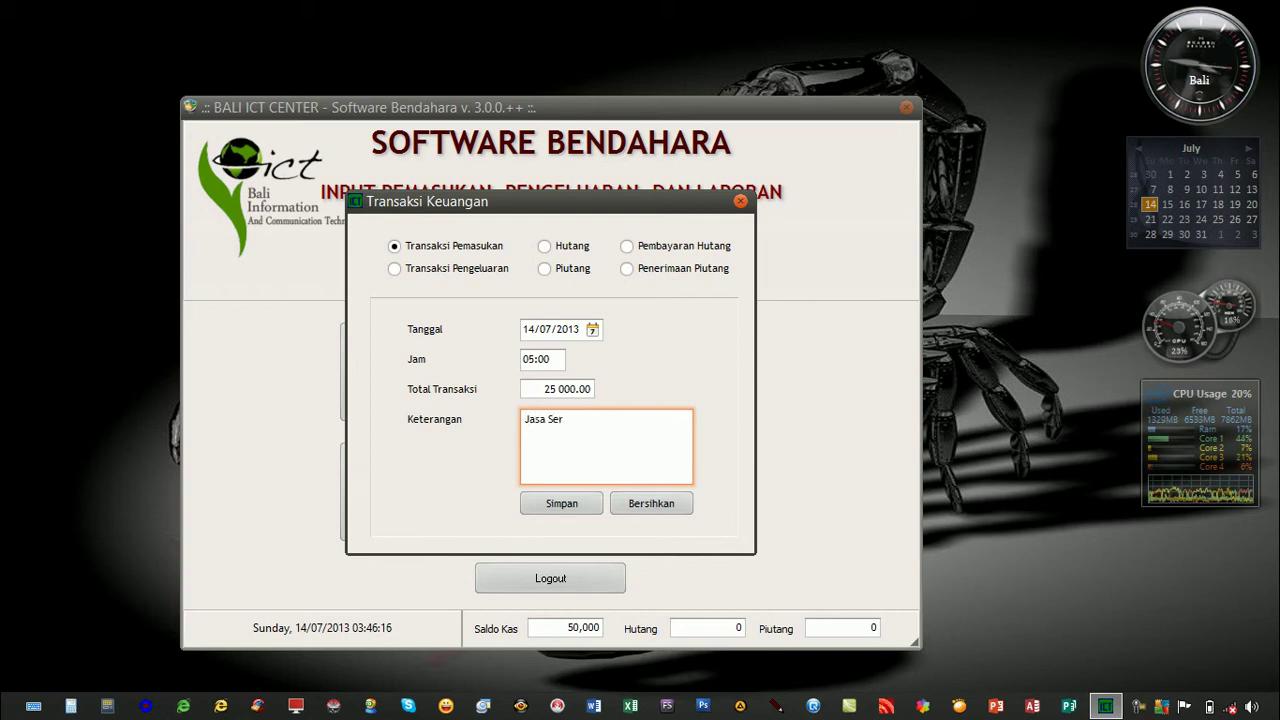
pyautogui.write('vice Printer')
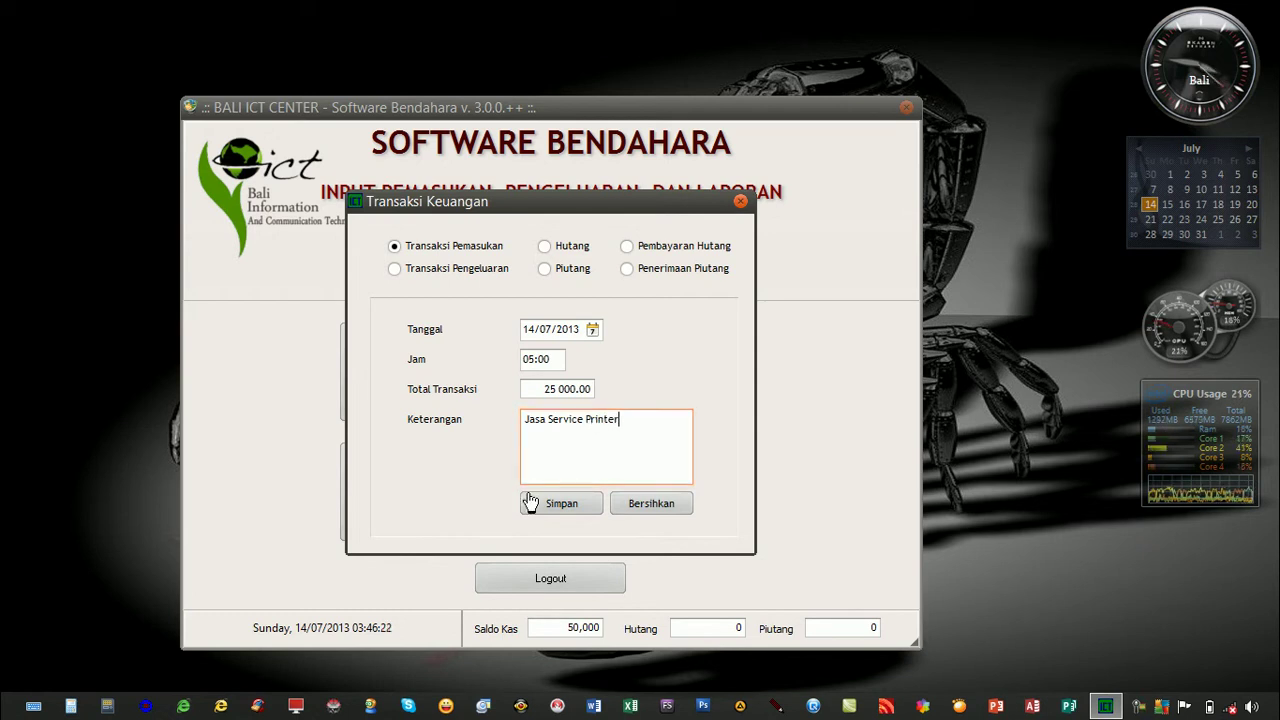
pyautogui.click(551, 503)
pyautogui.click(615, 396)
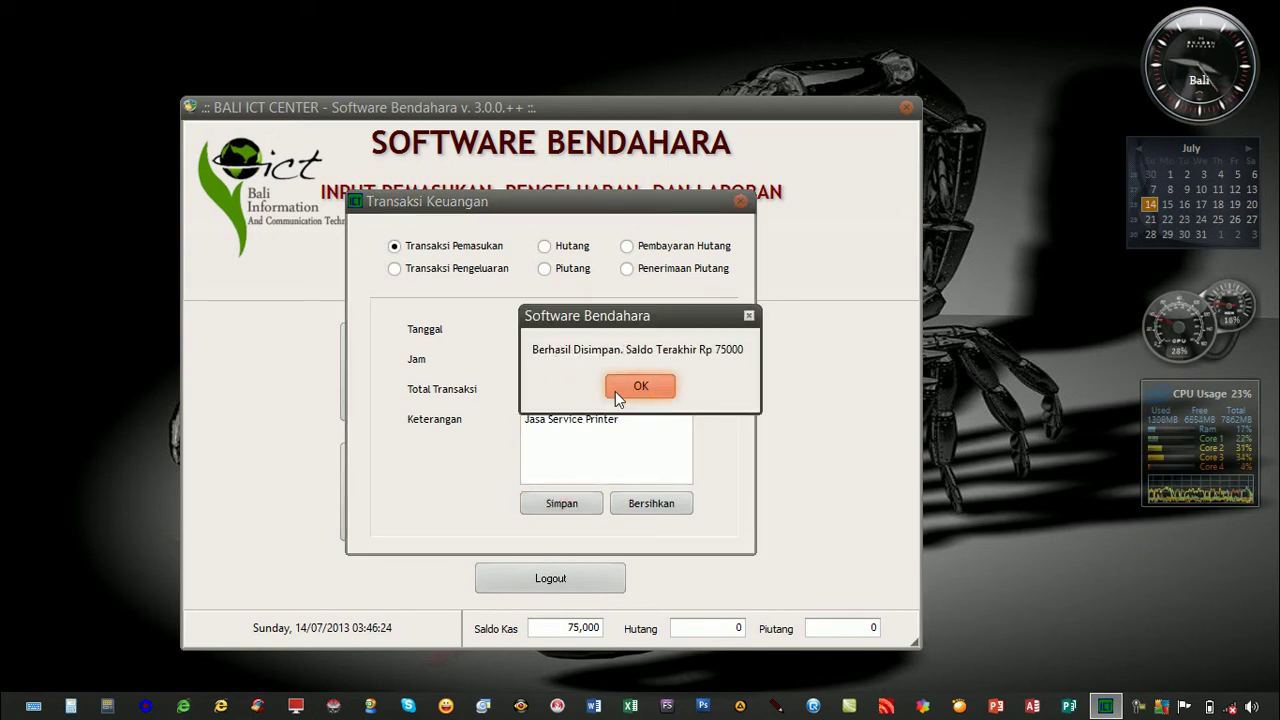
# Save a 30000 Pengeluaran at 06:00 described 'Pembelian Pulsa Listrik'.
pyautogui.click(639, 387)
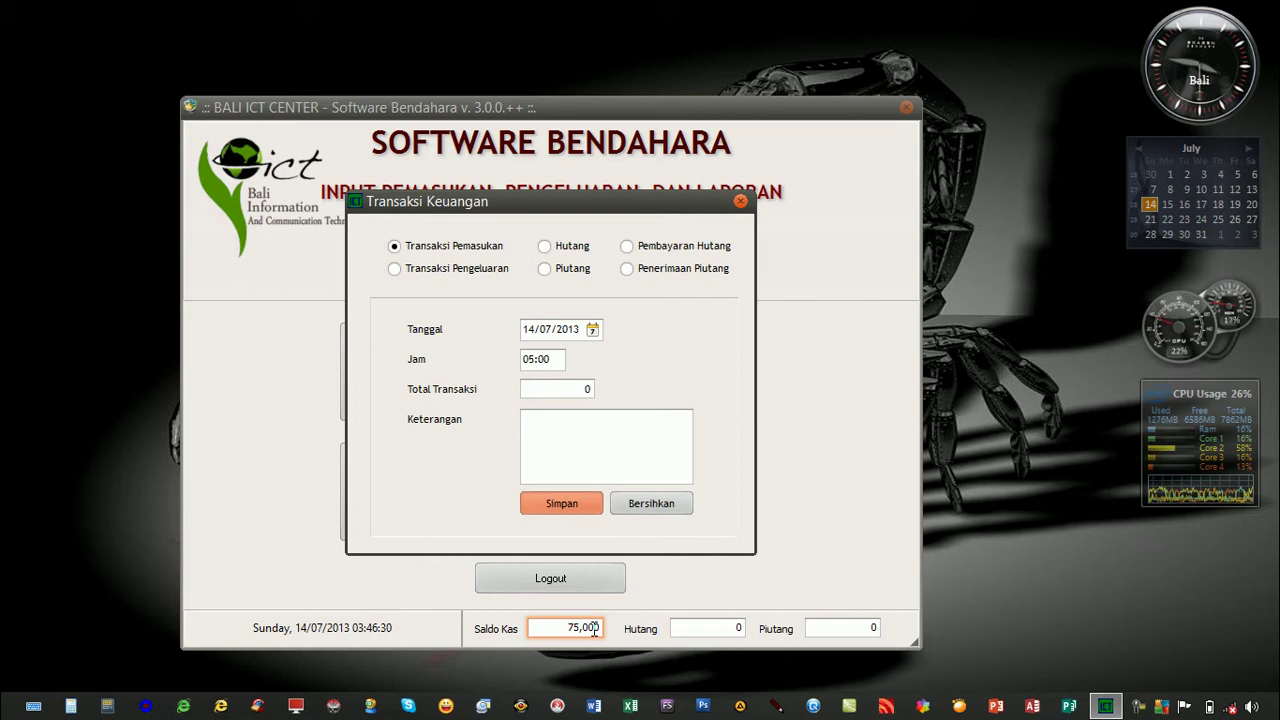
pyautogui.click(532, 360)
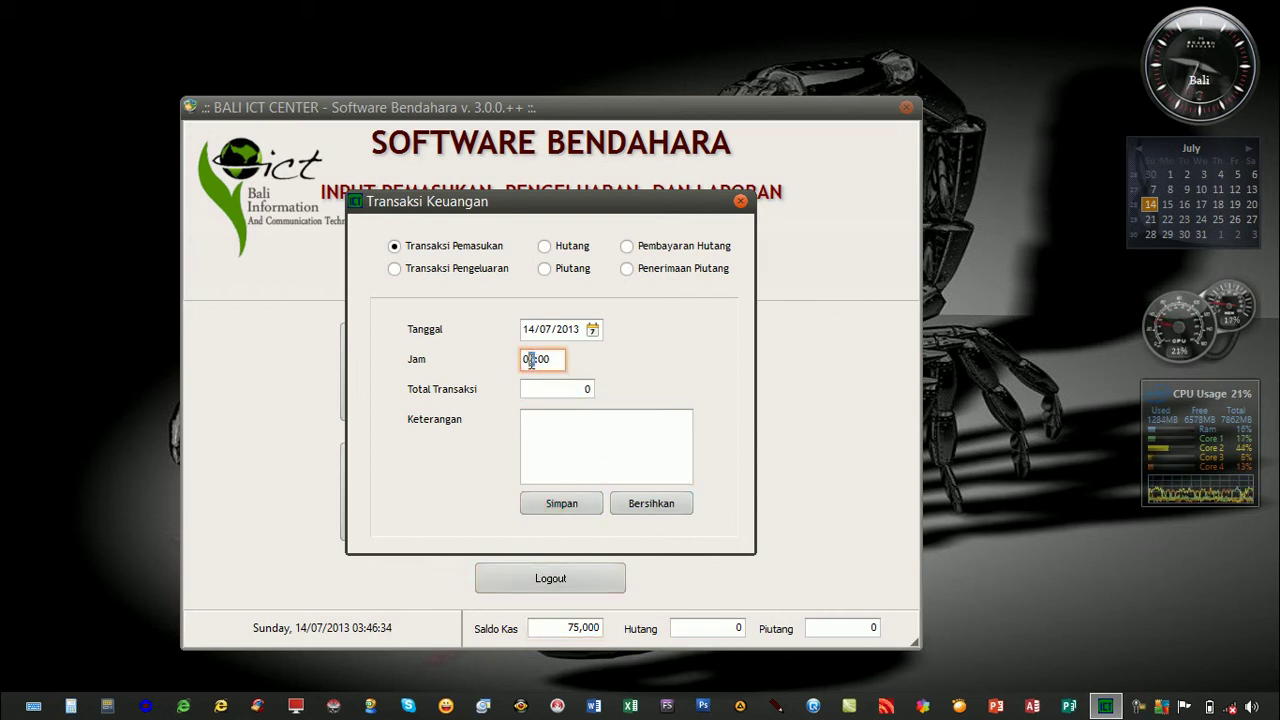
pyautogui.write('6')
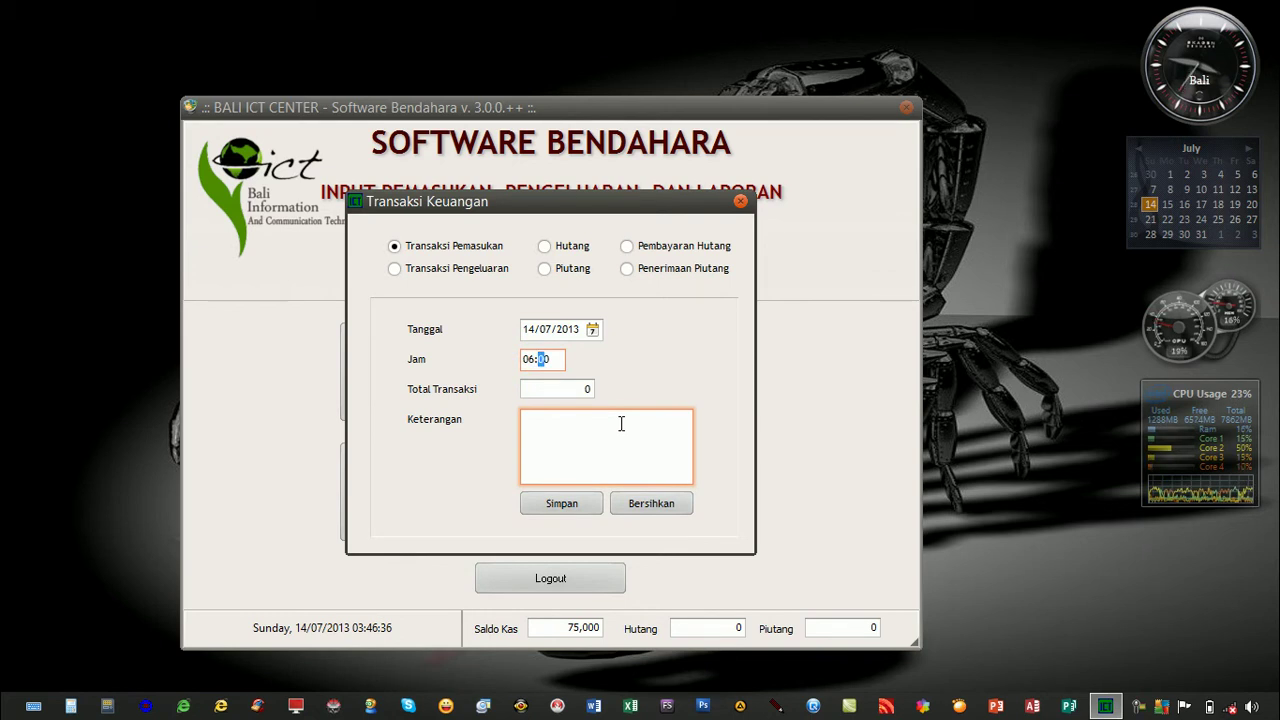
pyautogui.click(436, 275)
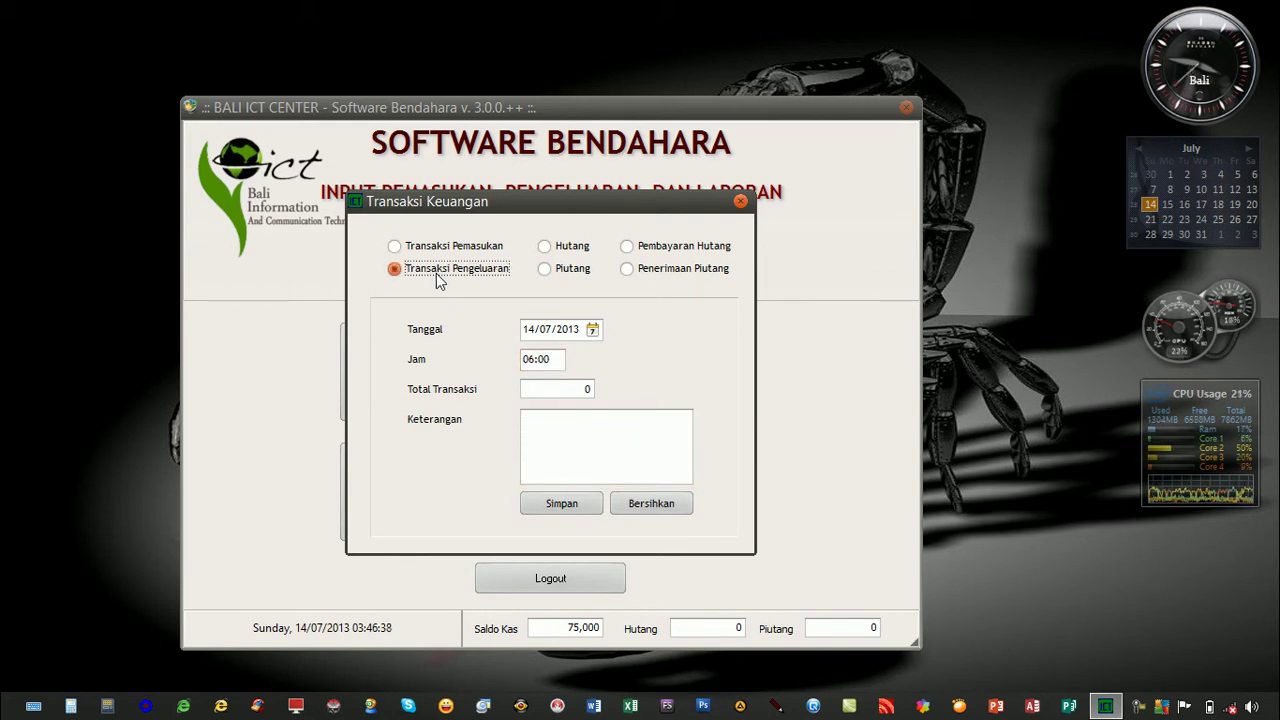
pyautogui.click(563, 391)
pyautogui.moveTo(569, 391); pyautogui.dragTo(513, 391)
pyautogui.write('30000')
pyautogui.click(546, 417)
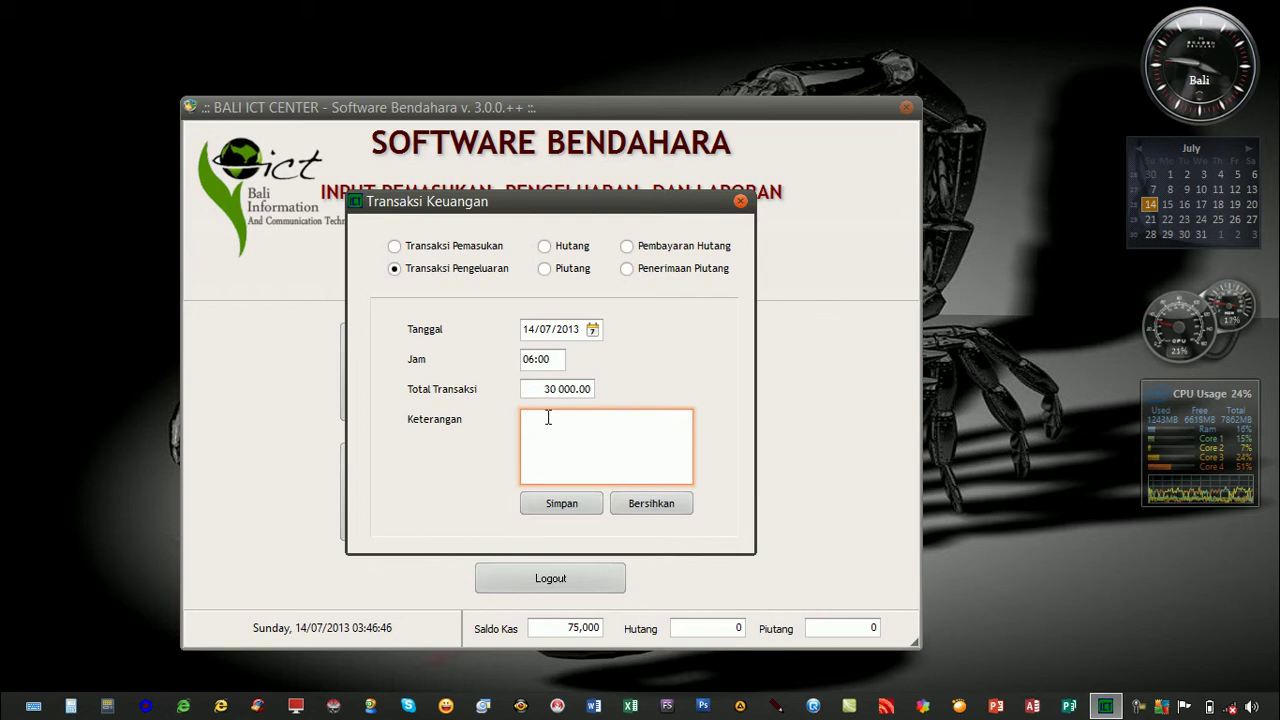
pyautogui.write('Pembelian Pulsa Listrik')
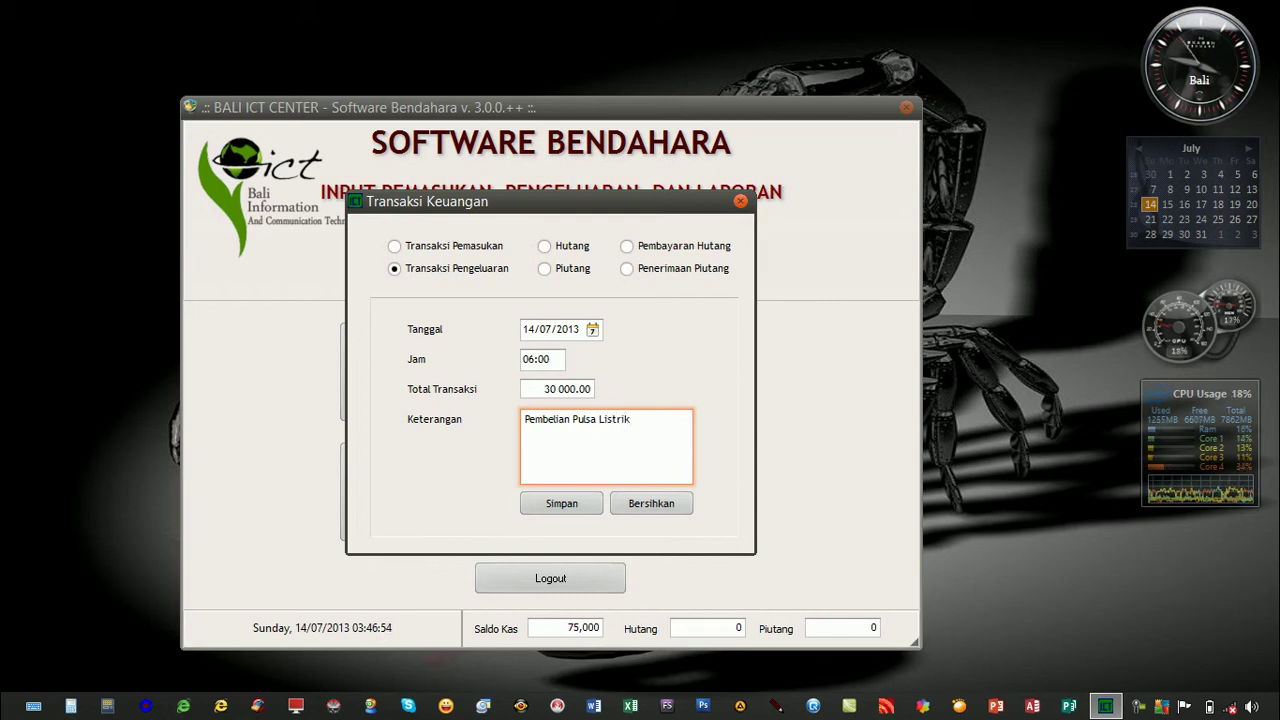
pyautogui.click(560, 503)
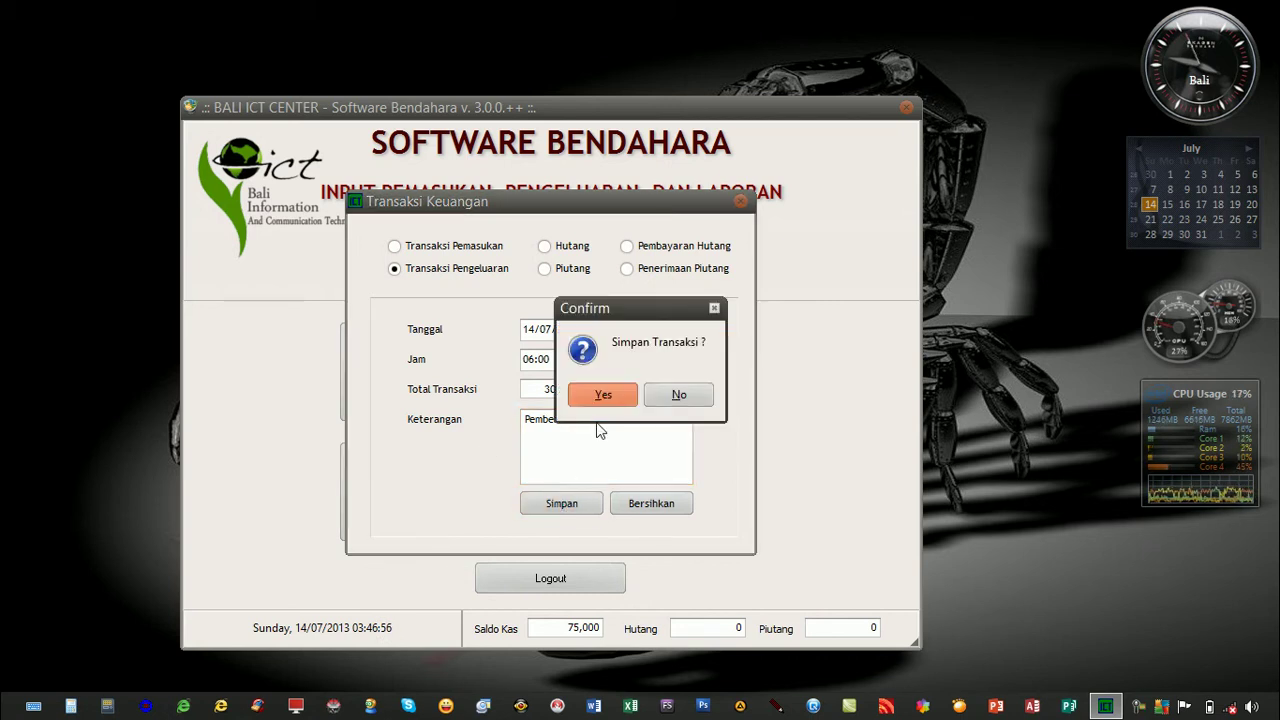
pyautogui.click(603, 396)
pyautogui.click(641, 386)
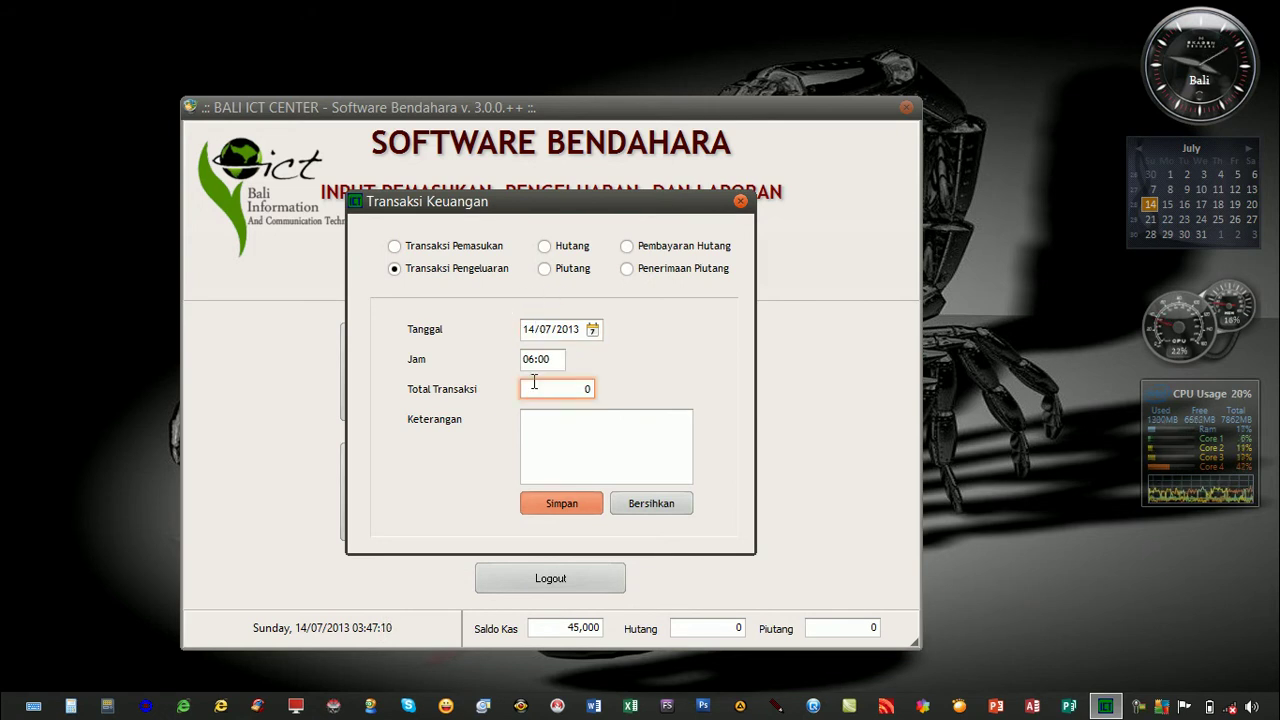
# Set up a Hutang transaction at 07:00 with a total of 50000.
pyautogui.click(544, 247)
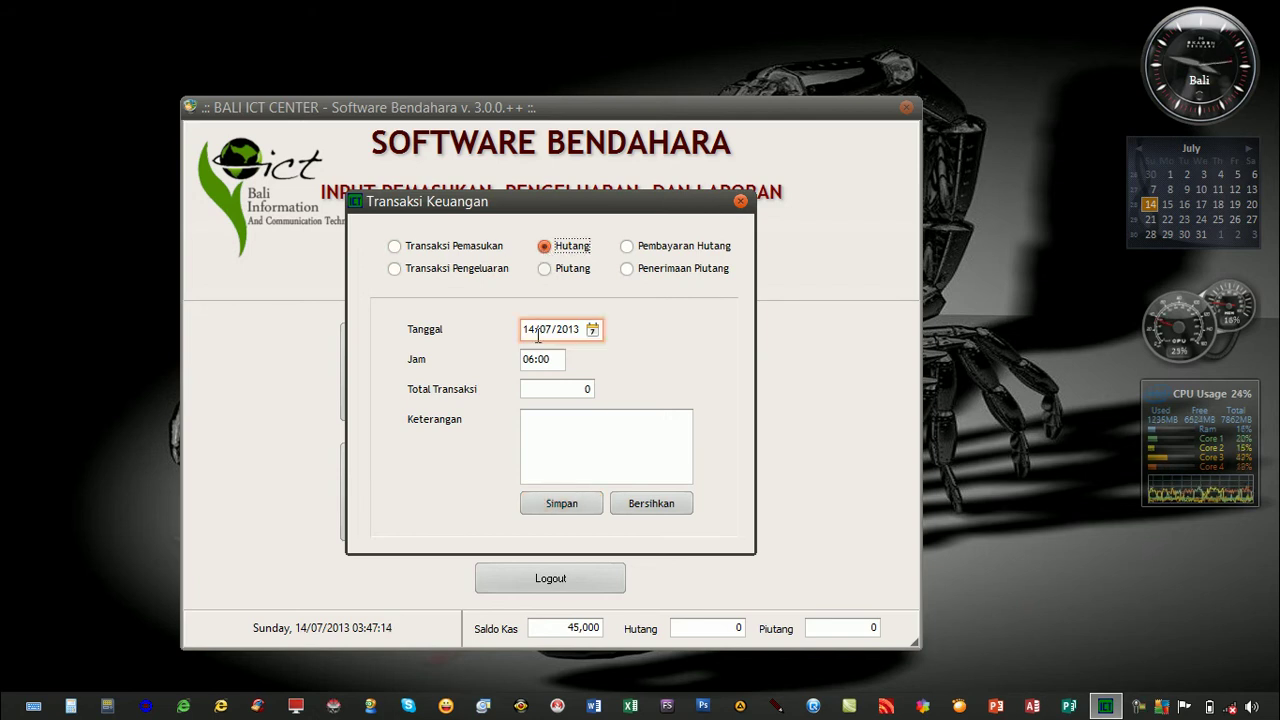
pyautogui.click(570, 389)
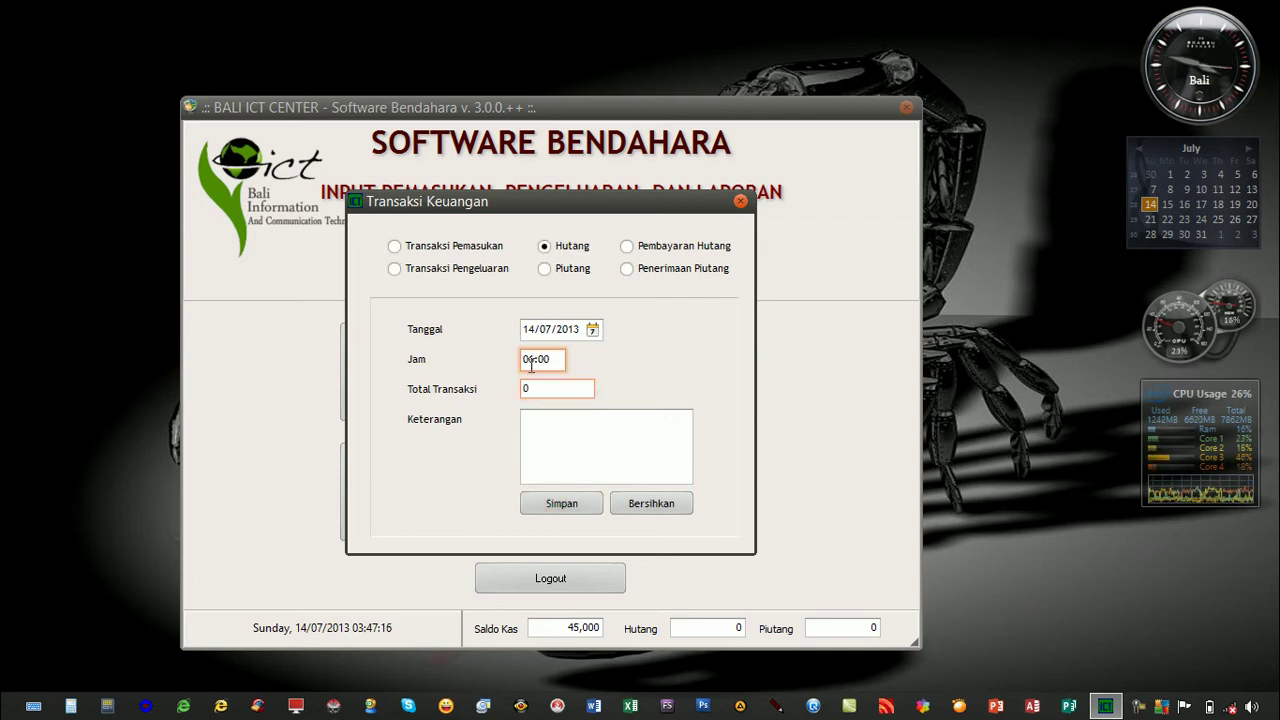
pyautogui.click(531, 364)
pyautogui.moveTo(531, 364); pyautogui.dragTo(534, 365)
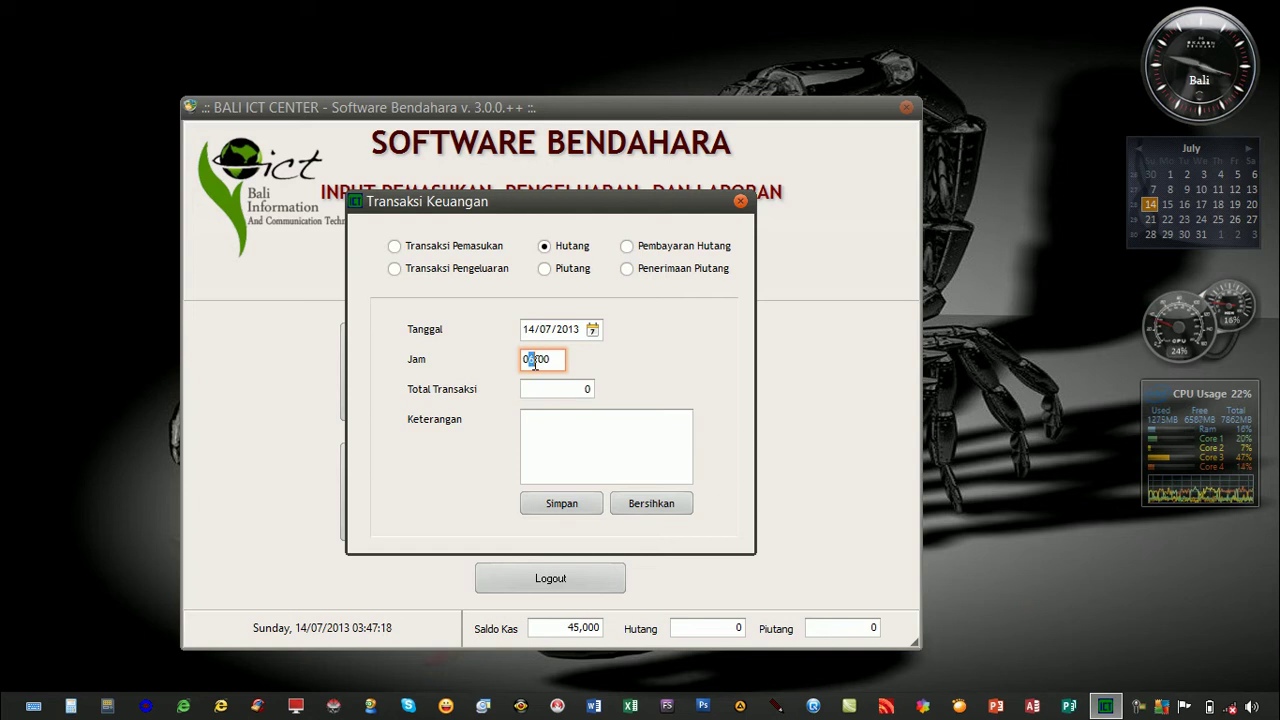
pyautogui.write('7')
pyautogui.click(528, 389)
pyautogui.doubleClick(527, 388)
pyautogui.write('50000')
# Describe the debt as money borrowed from a friend and save it.
pyautogui.click(588, 431)
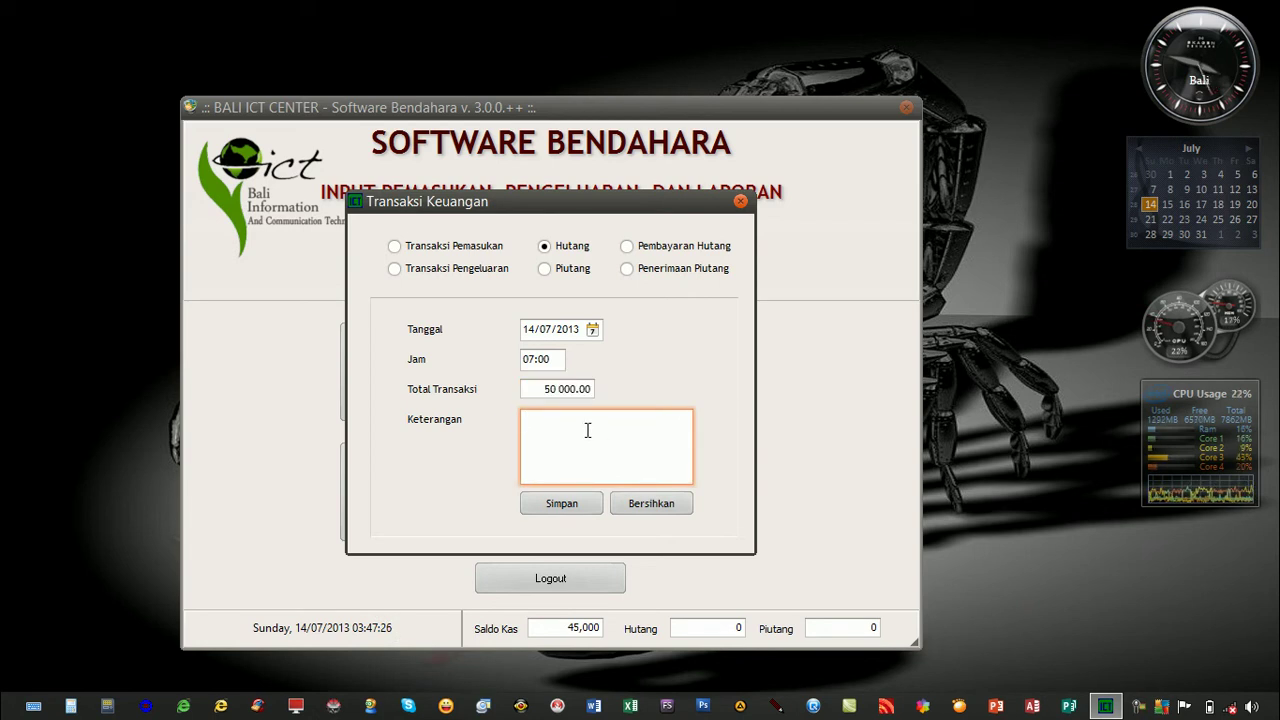
pyautogui.write('Tee')
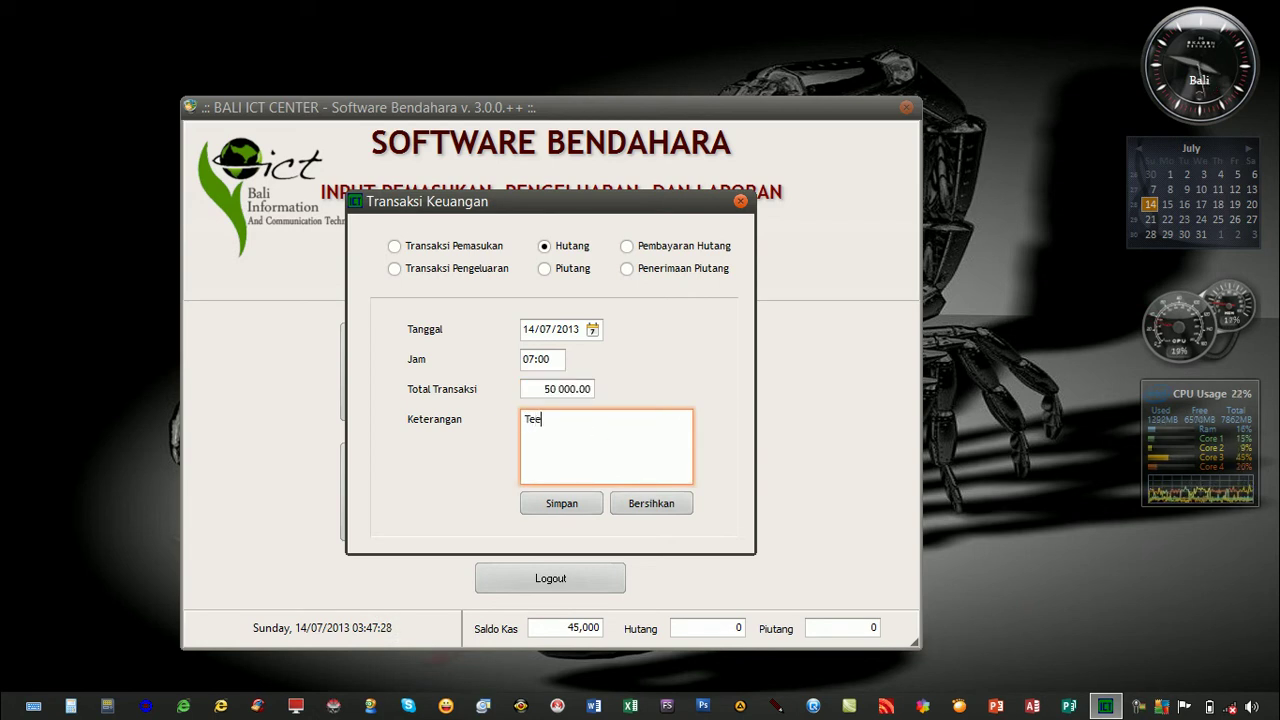
pyautogui.write('man')
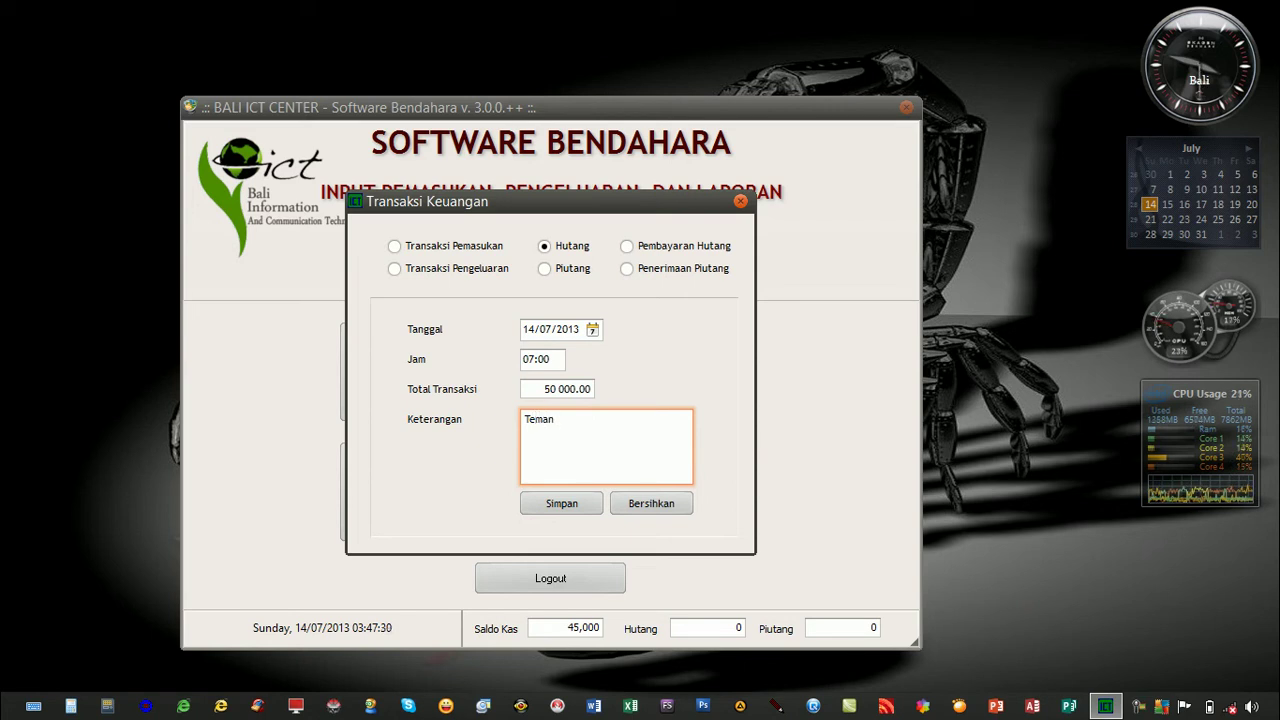
pyautogui.write('Kadek Pinjam Uang')
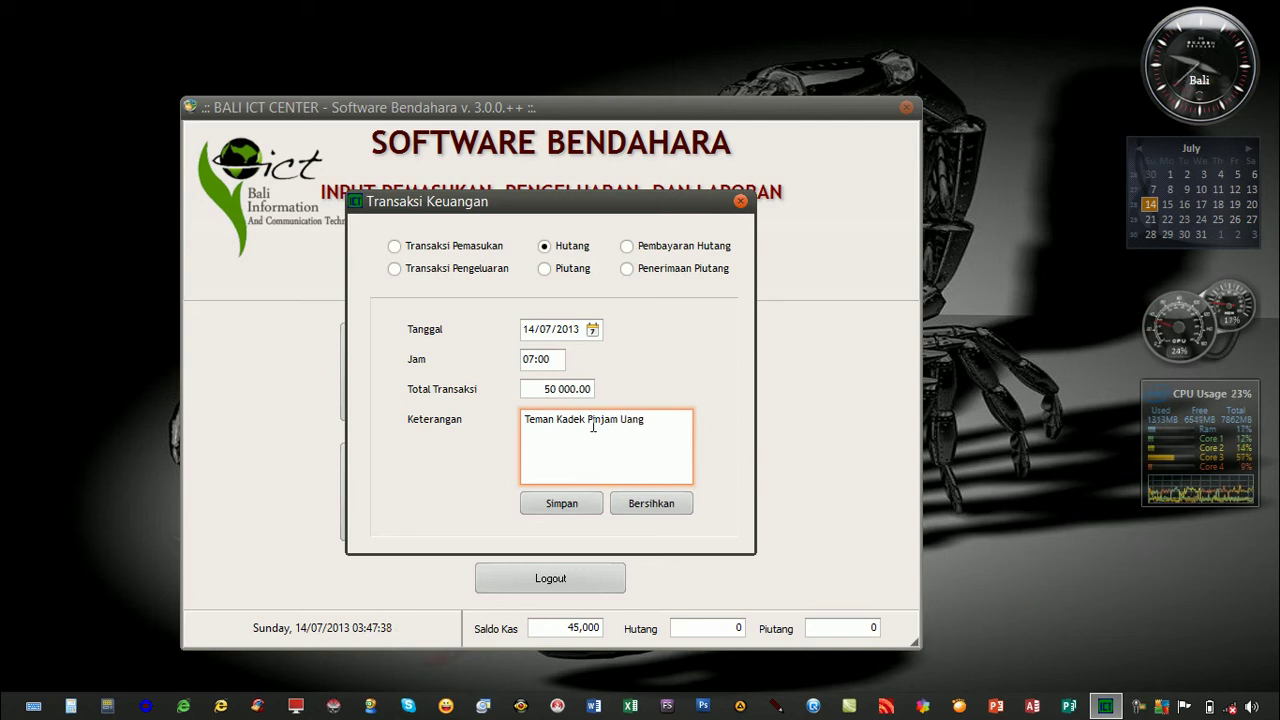
pyautogui.click(562, 506)
pyautogui.click(611, 396)
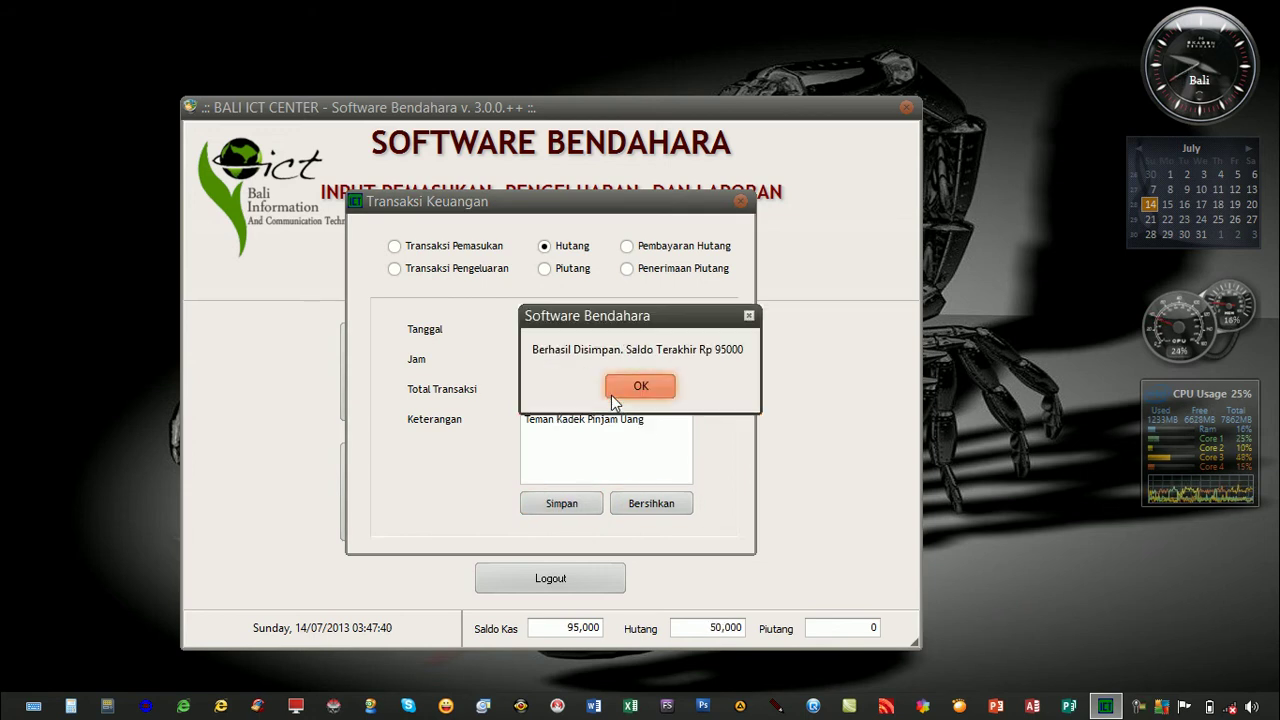
pyautogui.click(618, 394)
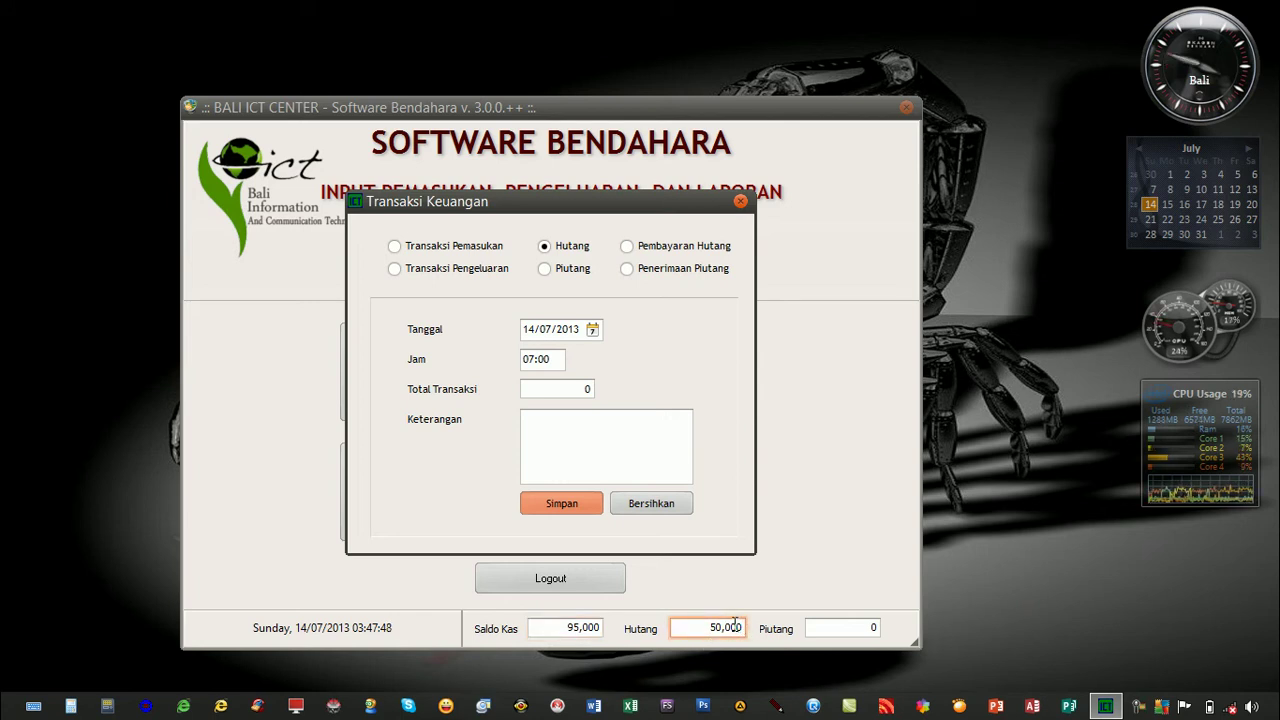
# Save a 10 000 Piutang at 08:00 described 'Bayar Beli Pulsa AS', then close Transaksi Keuangan.
pyautogui.click(555, 271)
pyautogui.click(536, 360)
pyautogui.write('8')
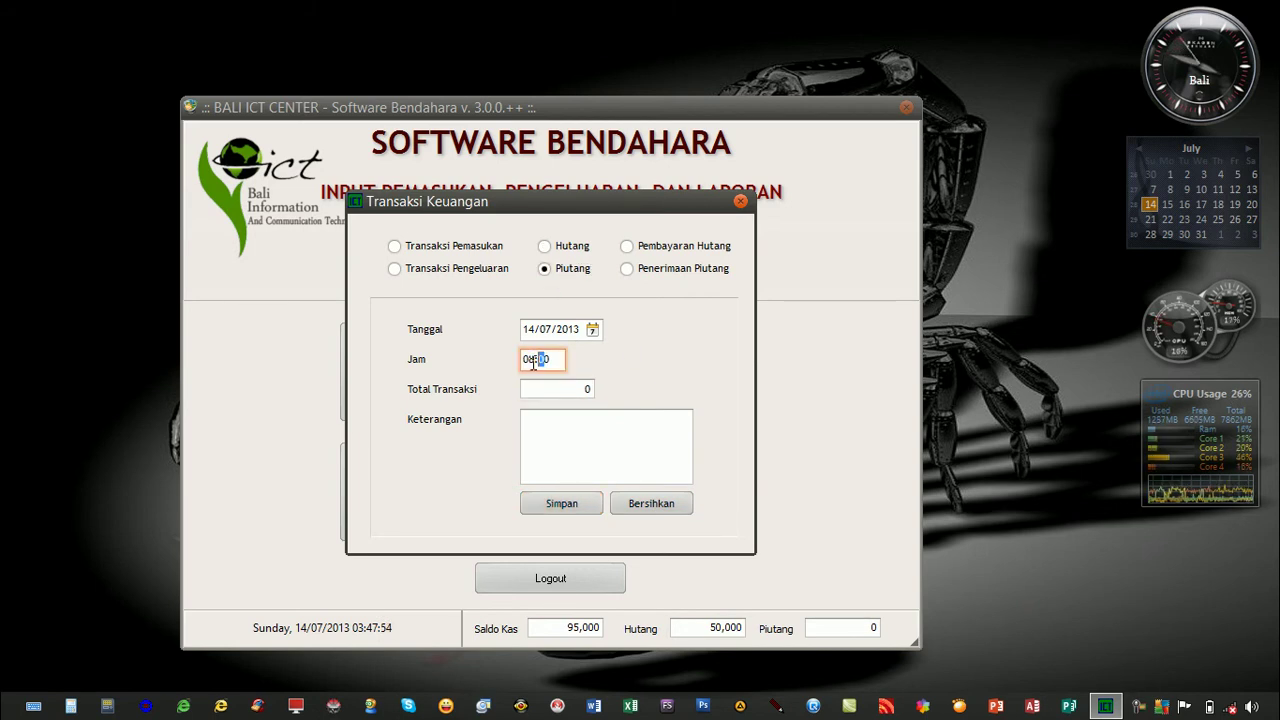
pyautogui.click(542, 390)
pyautogui.write('10000')
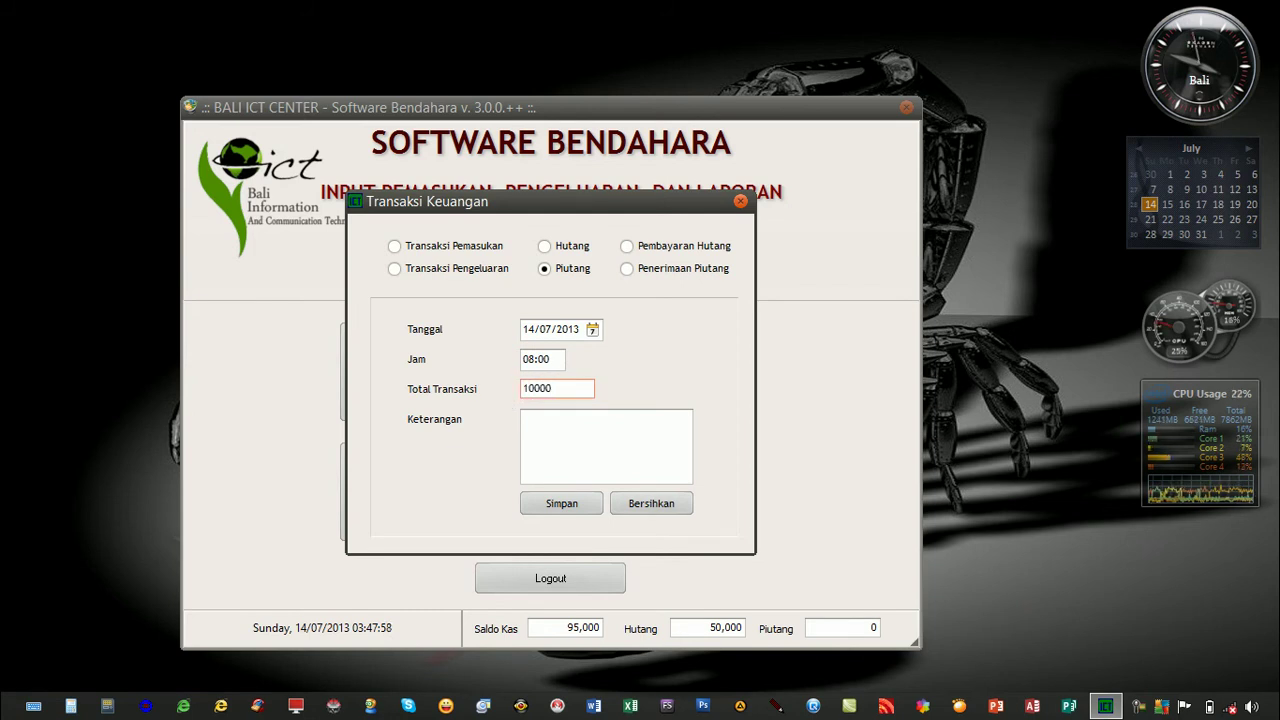
pyautogui.click(560, 420)
pyautogui.write('Bayar Beli Pulsa AS')
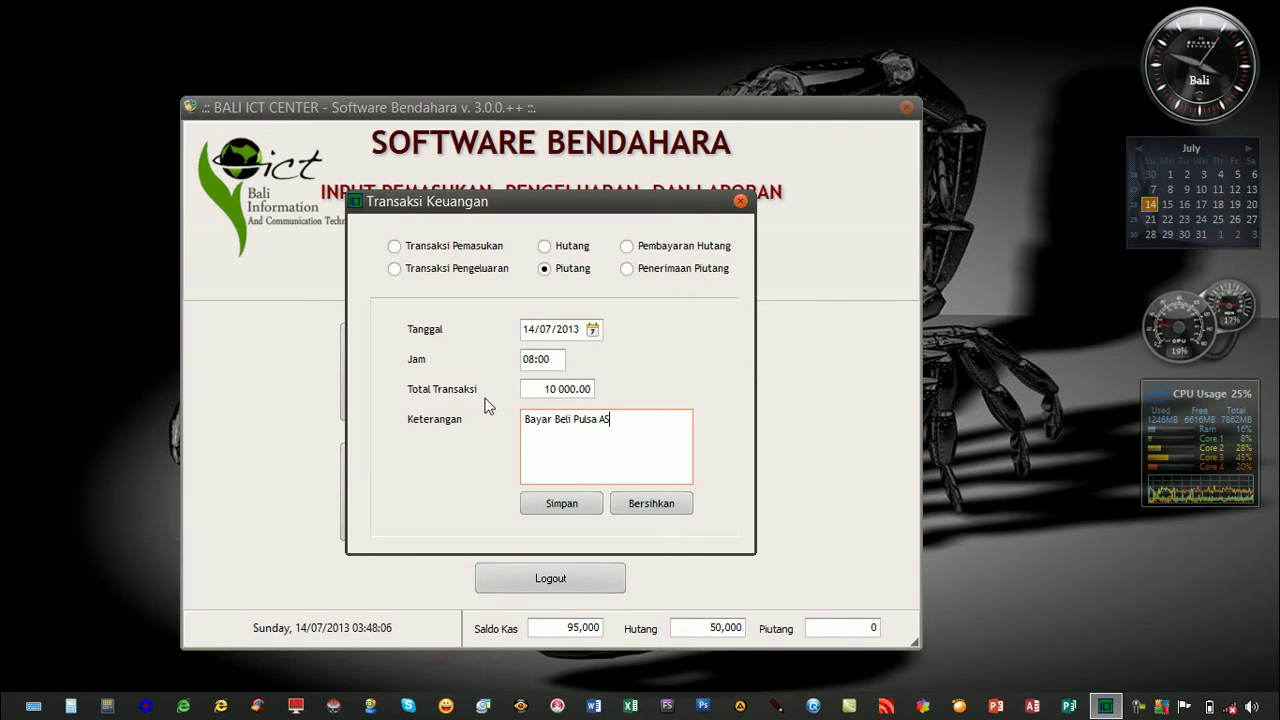
pyautogui.click(561, 511)
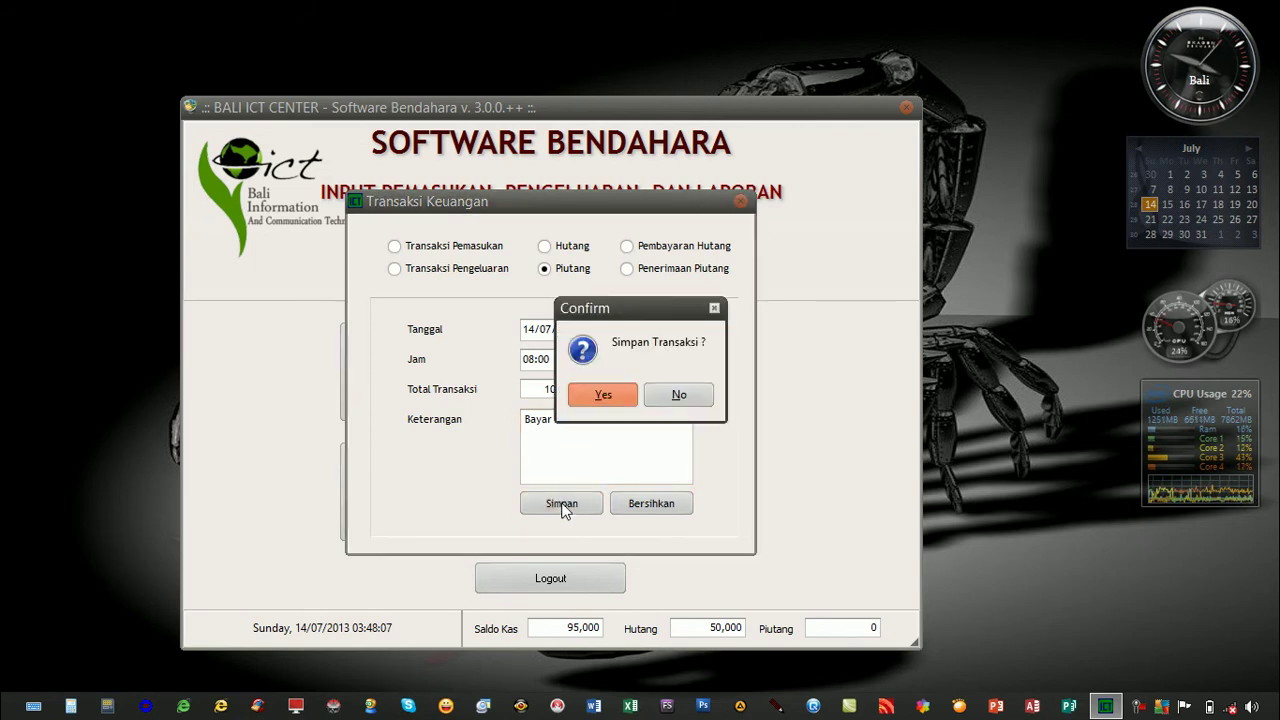
pyautogui.click(601, 403)
pyautogui.click(611, 392)
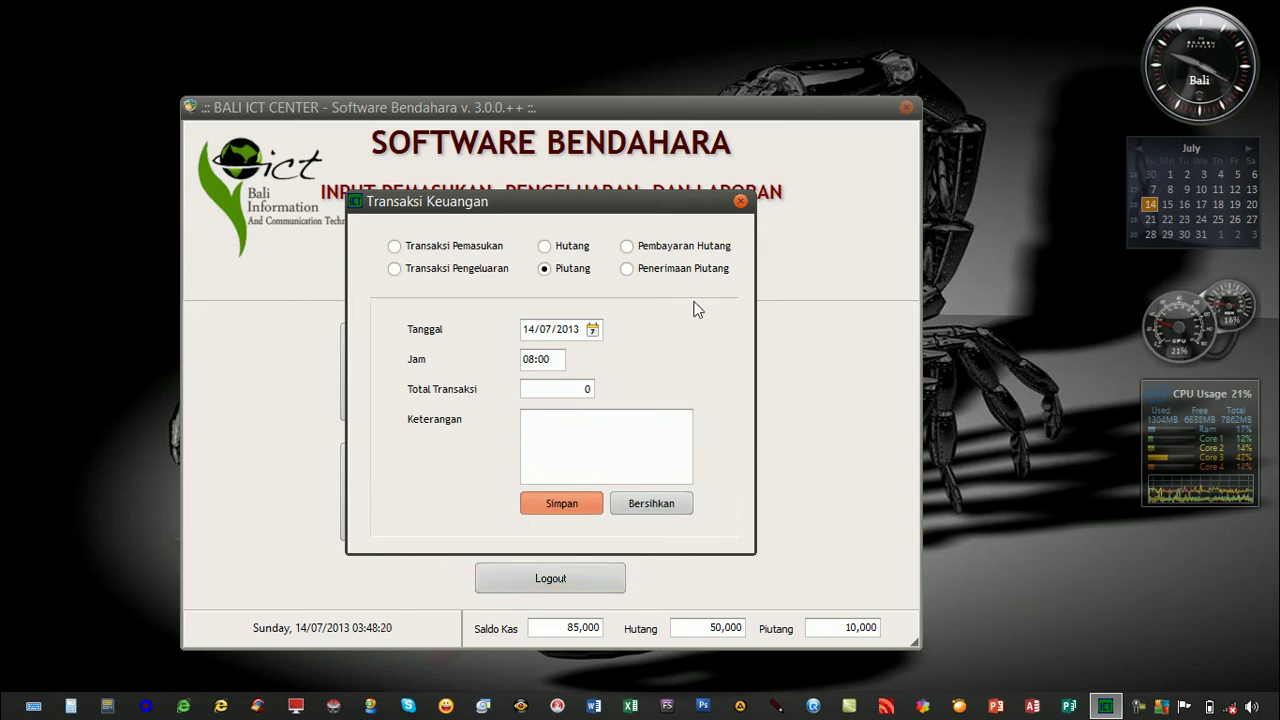
pyautogui.click(740, 201)
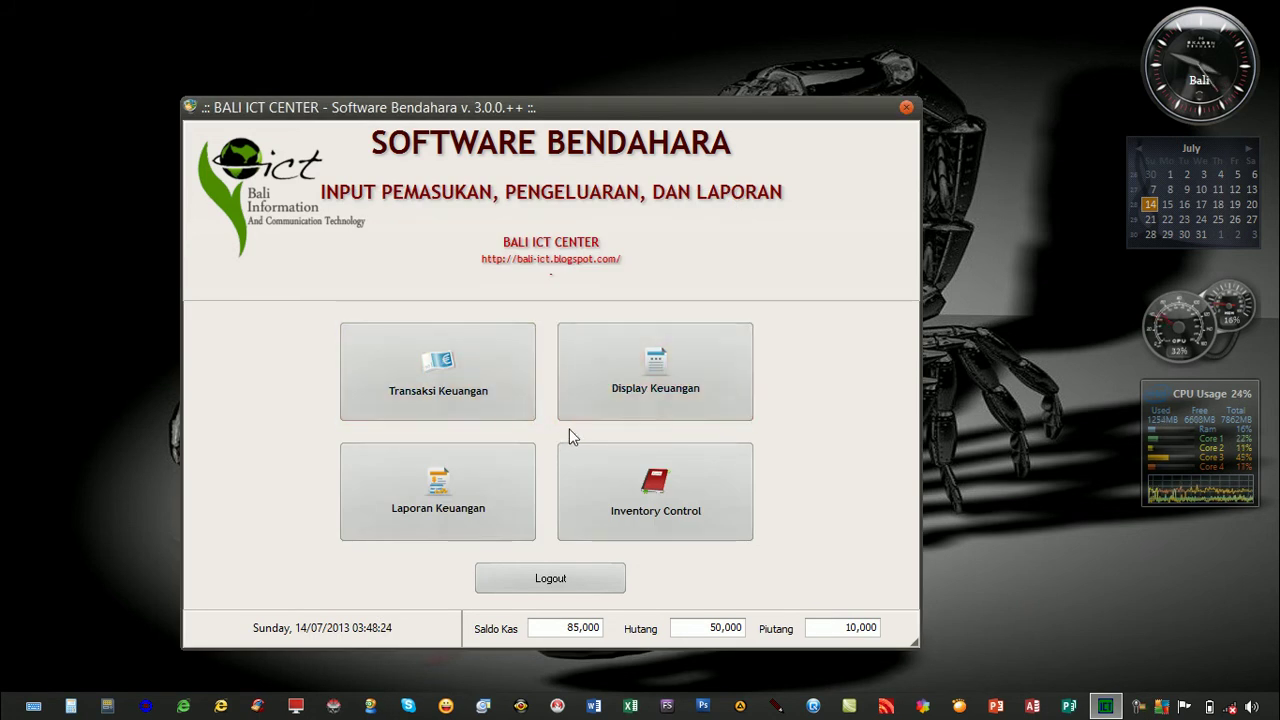
# Request a Semua Transaksi financial report for 14/07/2013.
pyautogui.click(455, 472)
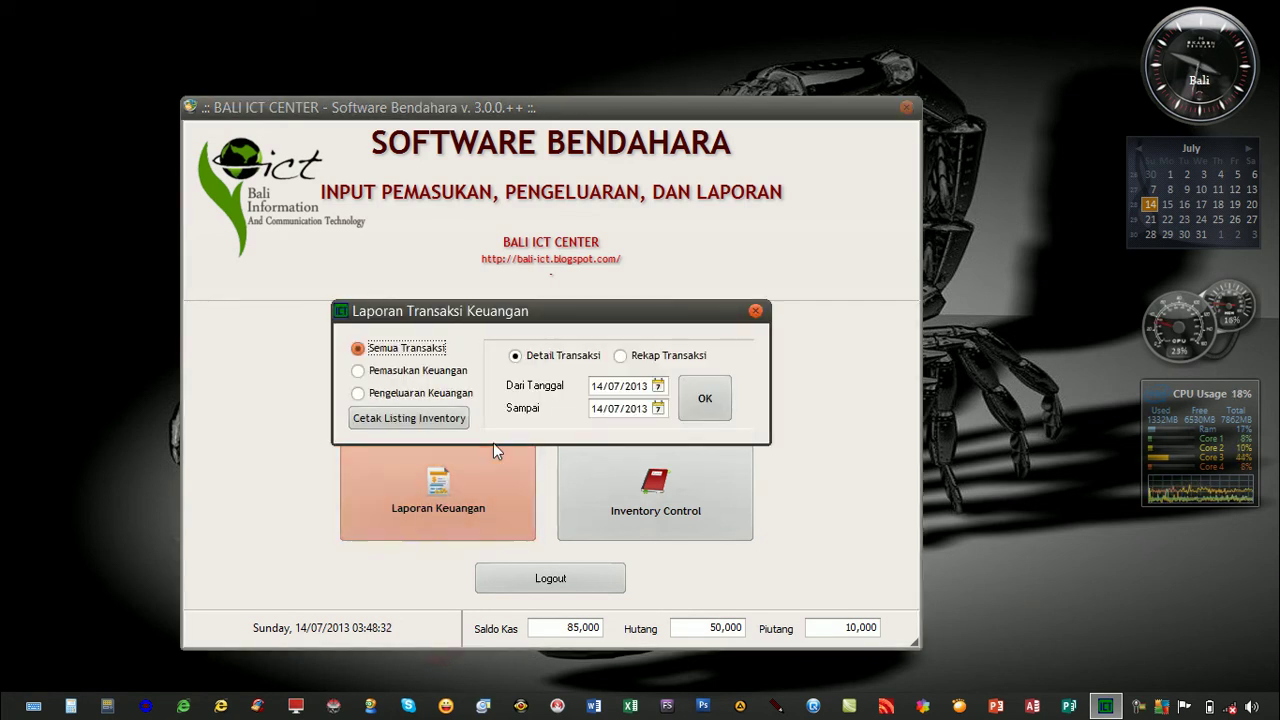
pyautogui.click(385, 374)
pyautogui.click(401, 397)
pyautogui.click(390, 354)
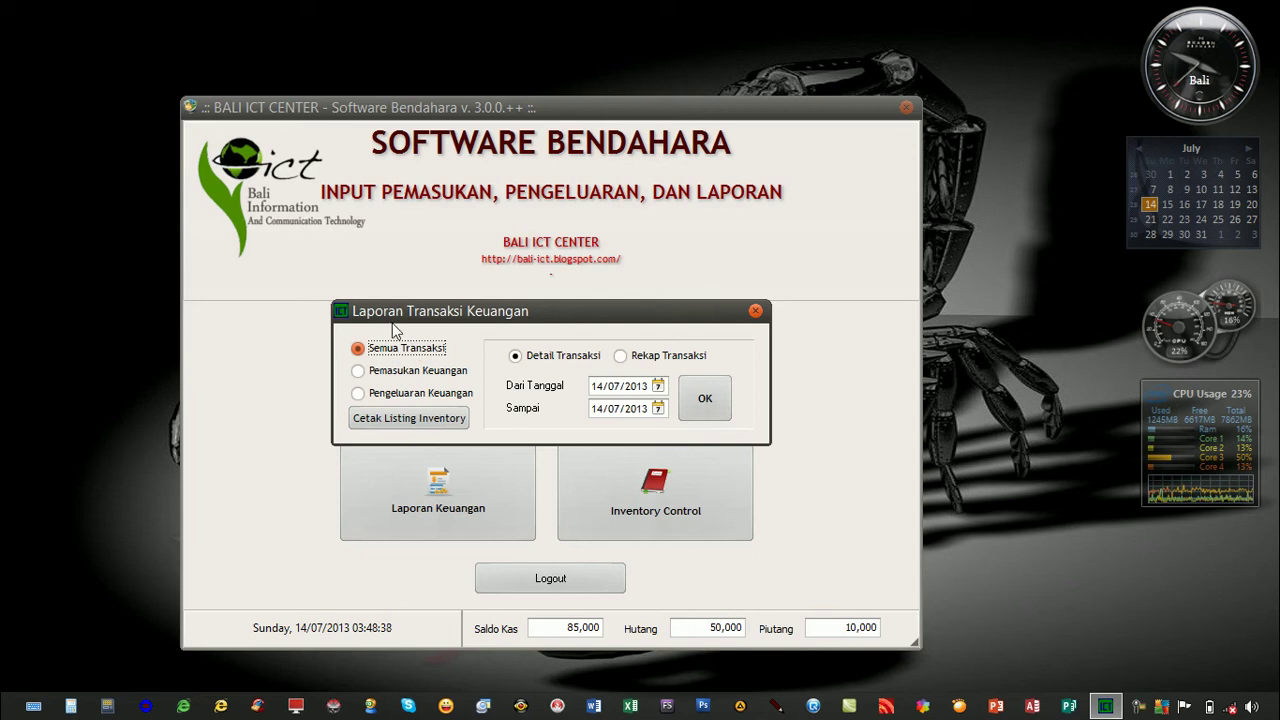
pyautogui.click(703, 397)
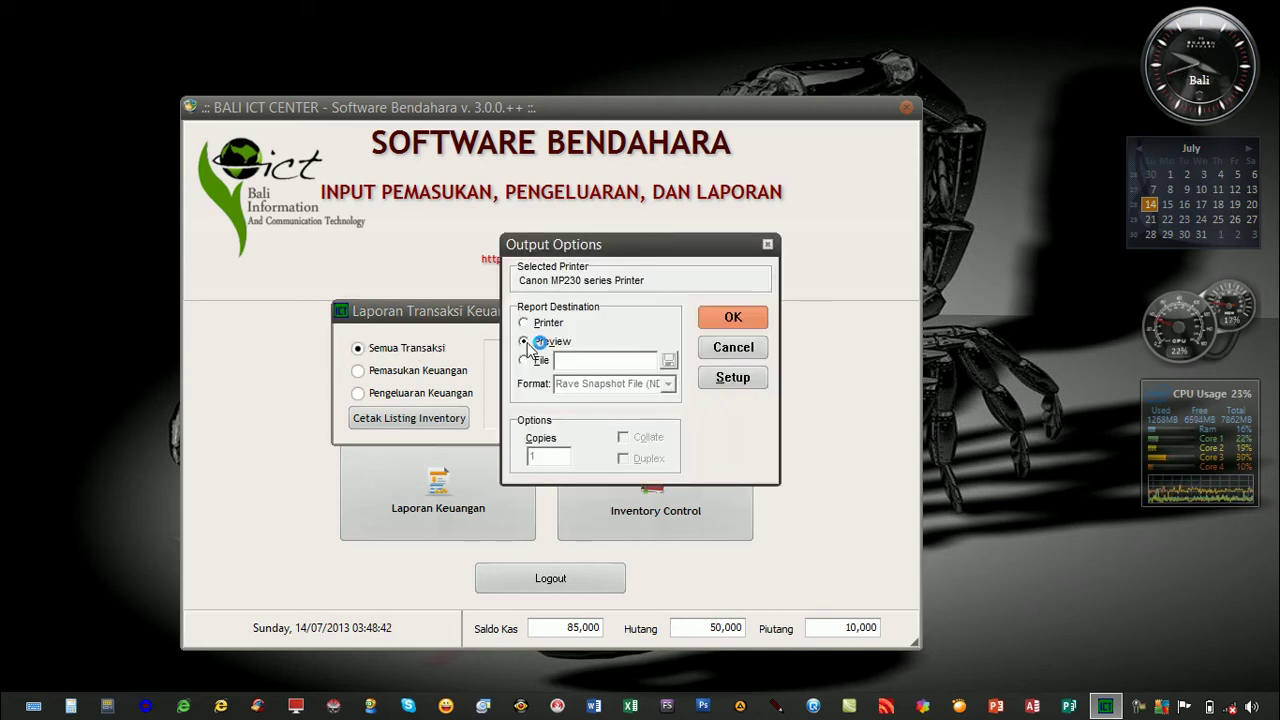
# Preview the report full-screen and scroll through its five transactions (Debet 125 000, Kredit 40 000).
pyautogui.click(720, 318)
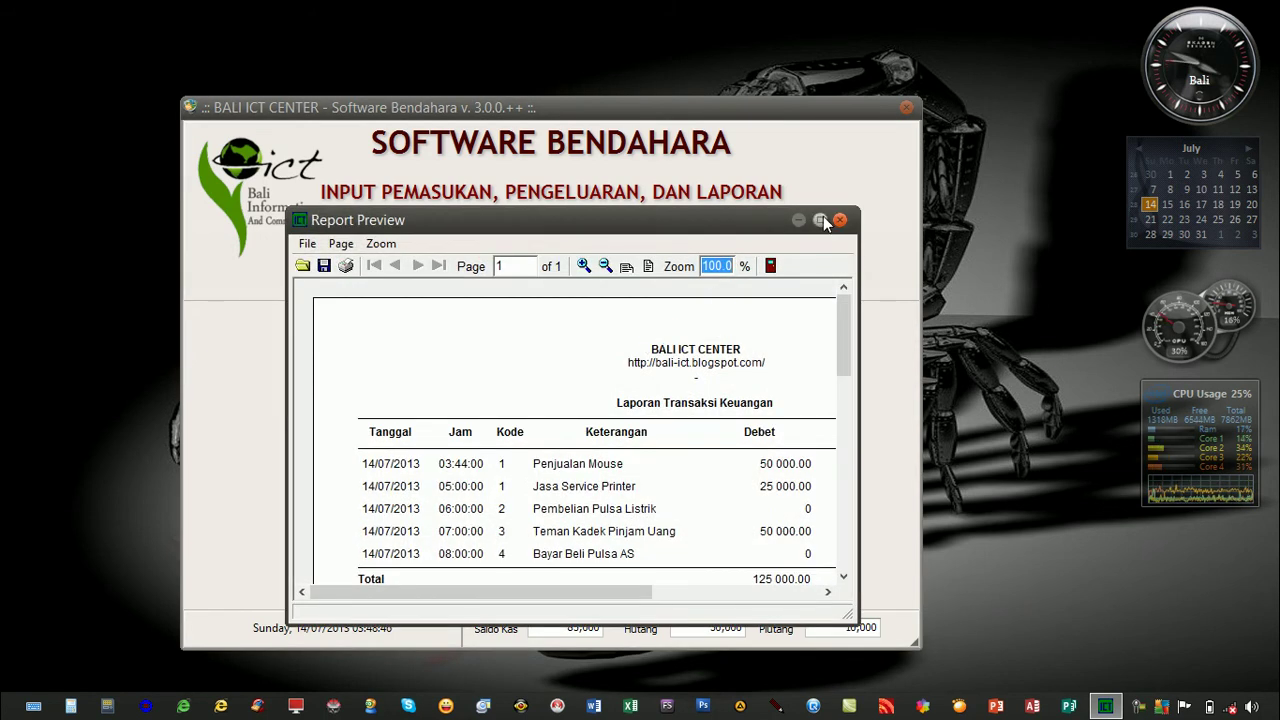
pyautogui.click(819, 219)
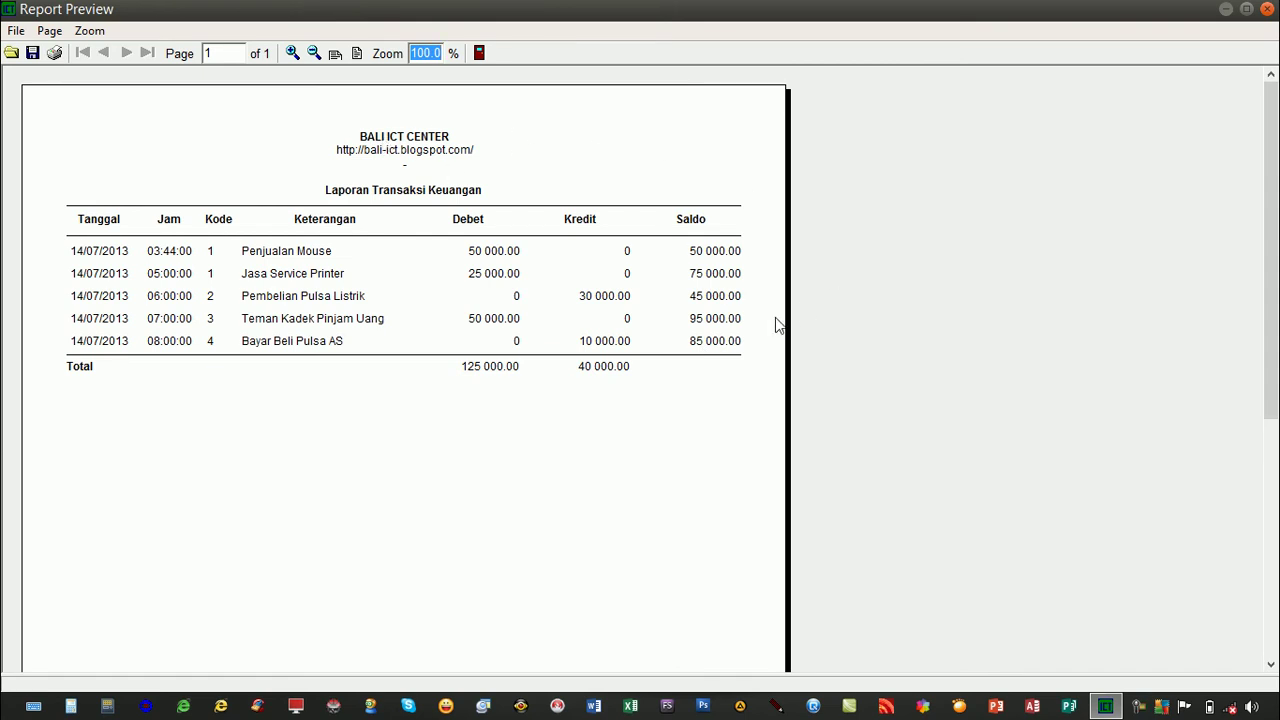
pyautogui.moveTo(1270, 216); pyautogui.dragTo(1275, 300)
# Close the report preview and report options, then log out.
pyautogui.click(1266, 9)
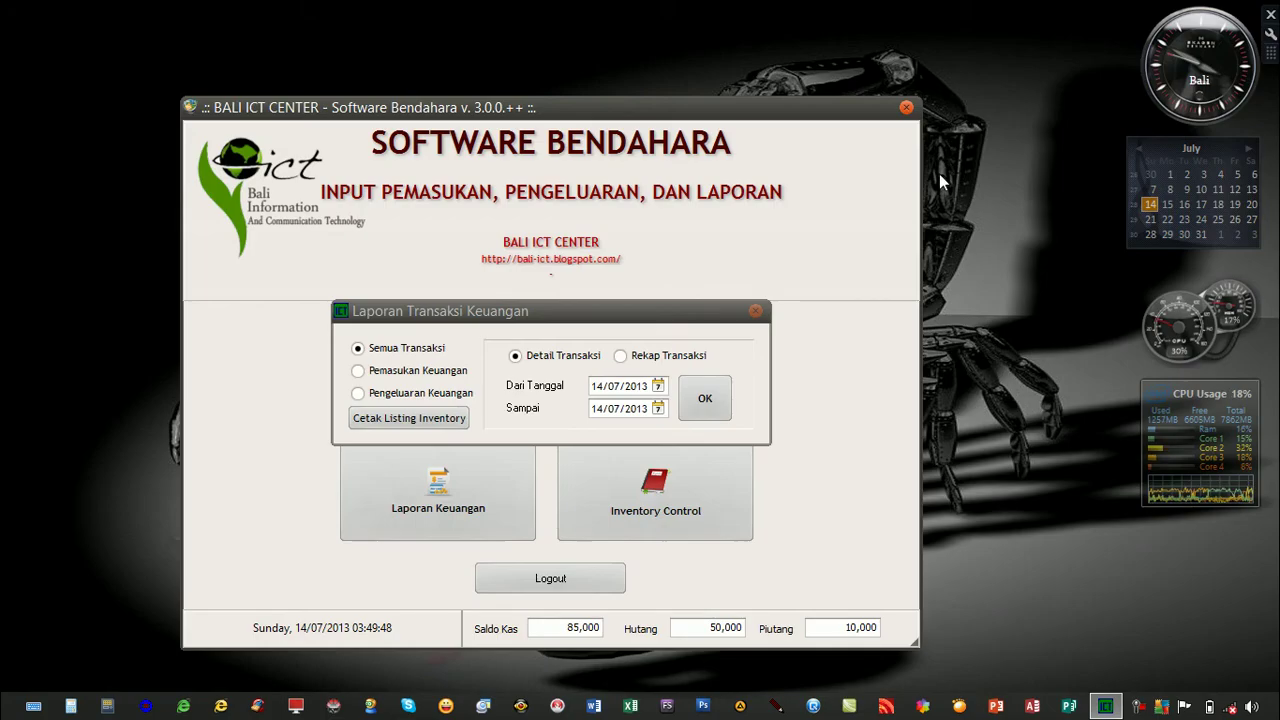
pyautogui.click(755, 311)
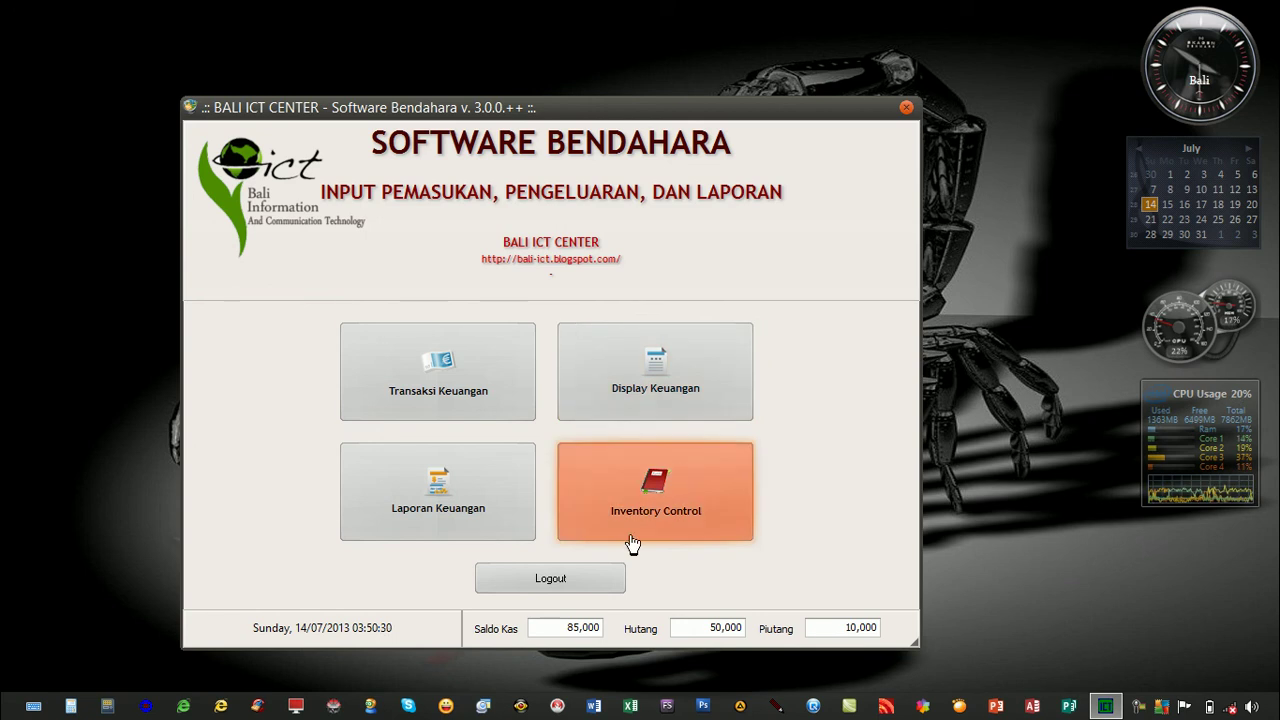
pyautogui.click(603, 578)
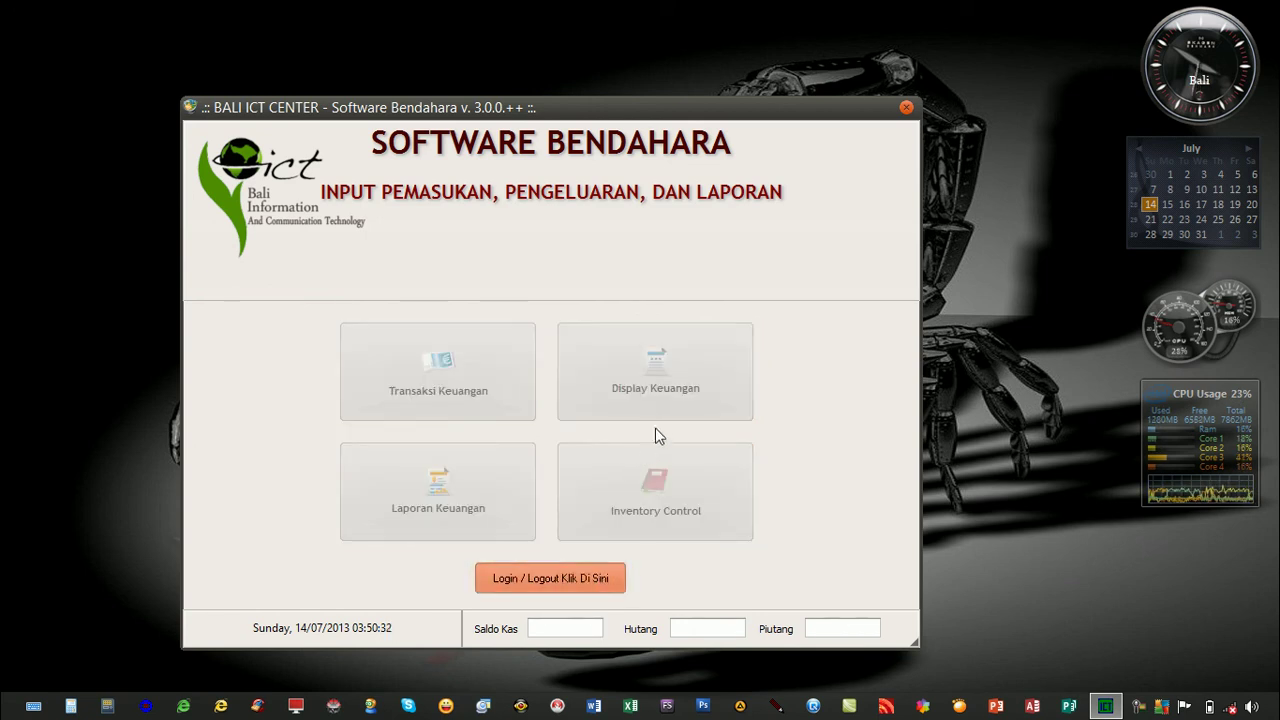